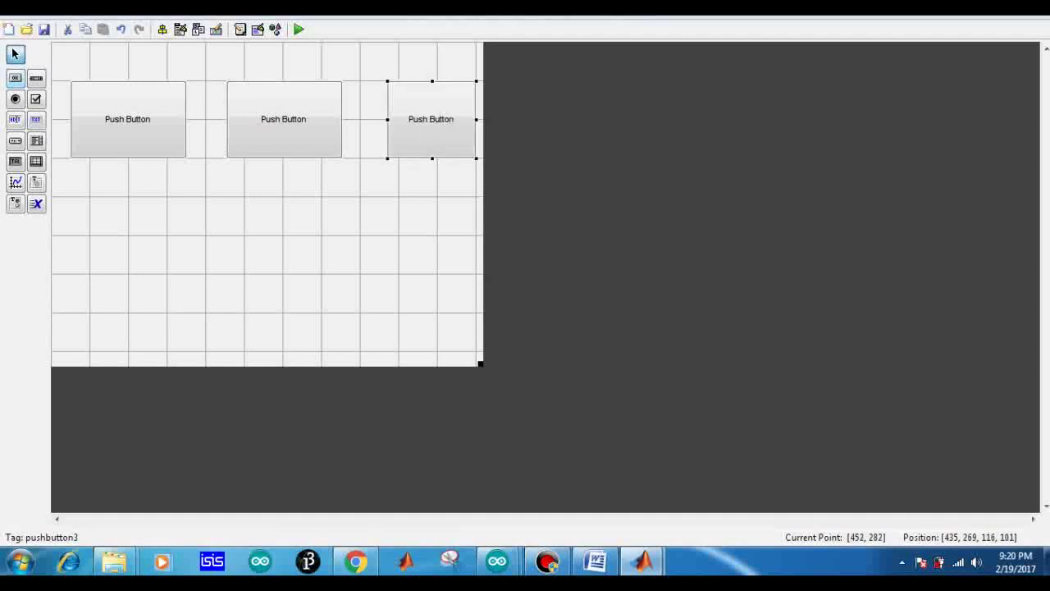
- Widen the third push button leftward to about 151 pixels and shift the first two buttons slightly left to even out the row
{"action": "left_click_drag", "start_coordinate": [386, 115], "coordinate": [372, 114]}
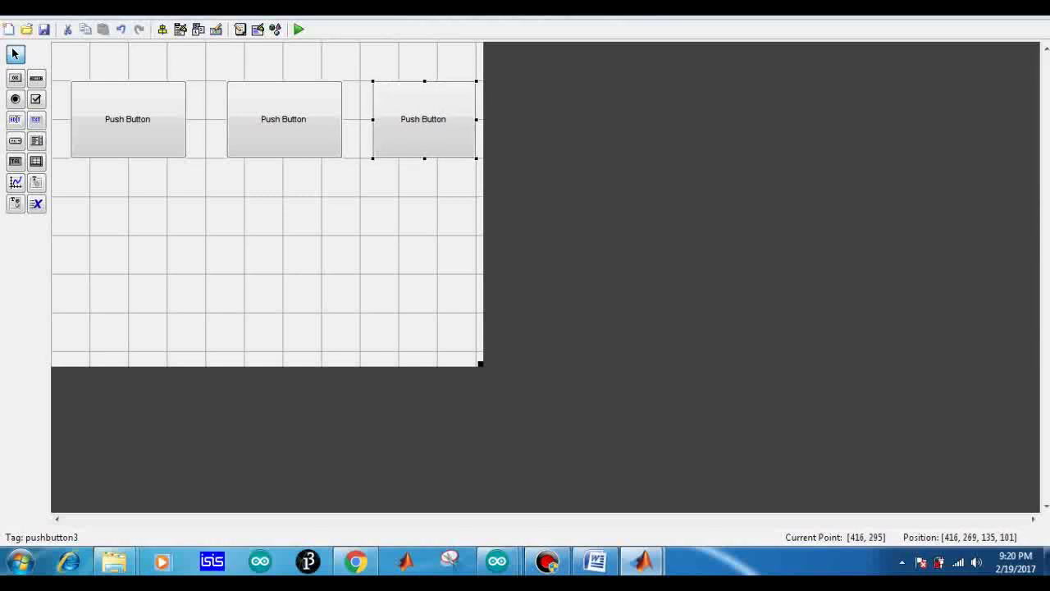
{"action": "left_click", "coordinate": [275, 133]}
{"action": "left_click_drag", "start_coordinate": [274, 133], "coordinate": [268, 133]}
{"action": "left_click", "coordinate": [158, 119]}
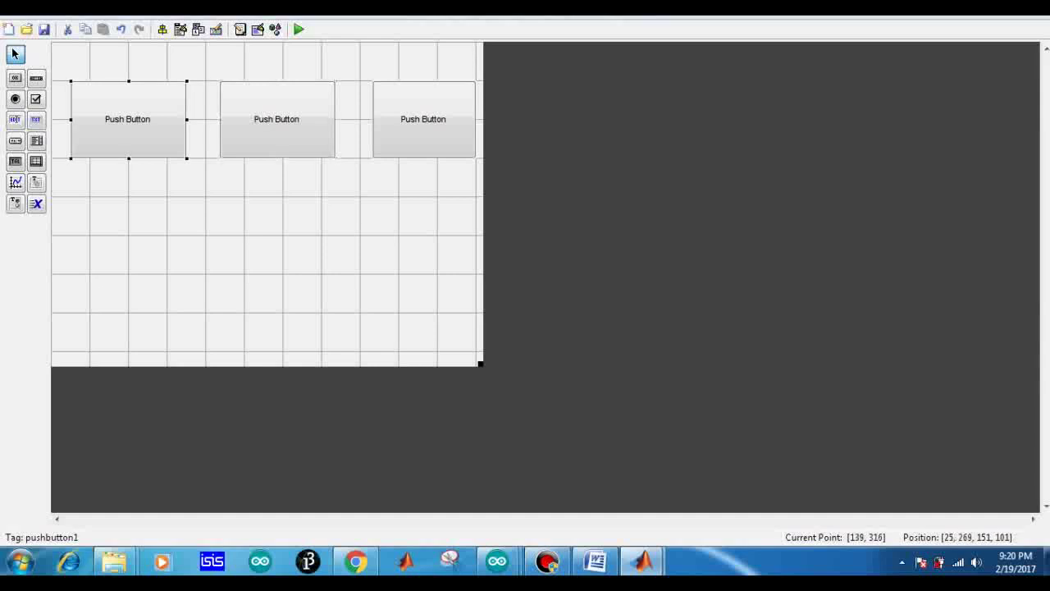
{"action": "left_click_drag", "start_coordinate": [158, 119], "coordinate": [152, 122]}
{"action": "left_click", "coordinate": [257, 119]}
{"action": "left_click_drag", "start_coordinate": [257, 119], "coordinate": [252, 118]}
{"action": "left_click", "coordinate": [388, 118]}
{"action": "left_click_drag", "start_coordinate": [388, 118], "coordinate": [360, 119]}
{"action": "left_click", "coordinate": [381, 239]}
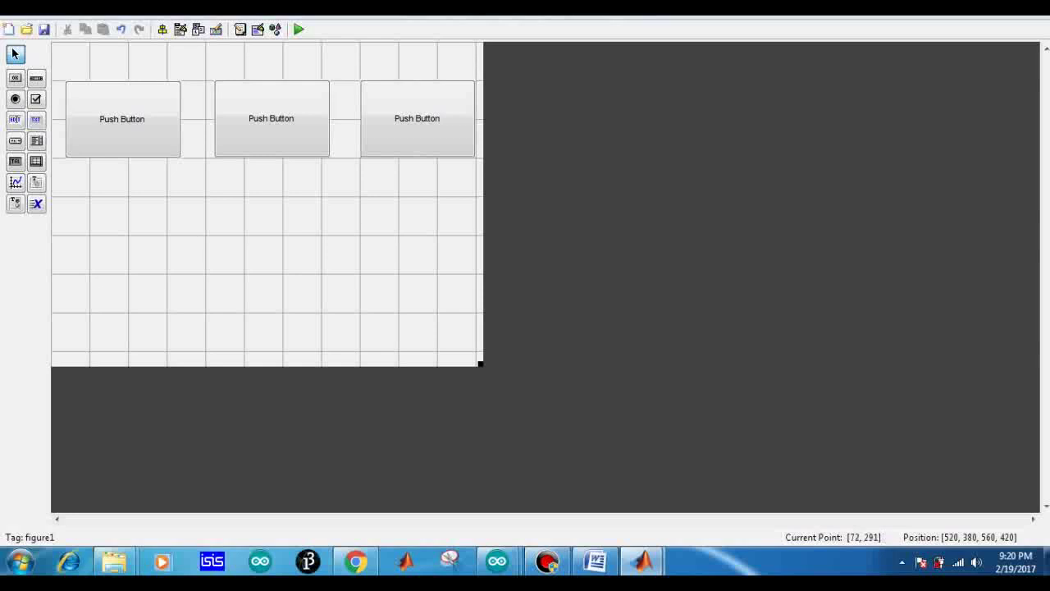
- Add a second row of three push buttons, each about 147 by 101 pixels, beneath the first three
{"action": "left_click", "coordinate": [15, 78]}
{"action": "left_click_drag", "start_coordinate": [68, 197], "coordinate": [181, 273]}
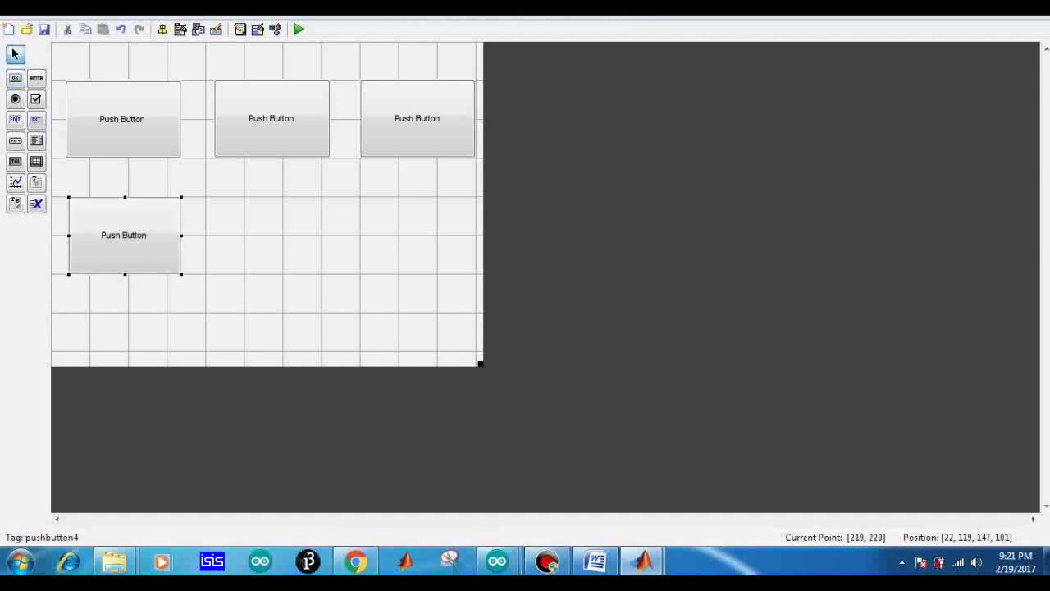
{"action": "left_click", "coordinate": [15, 78]}
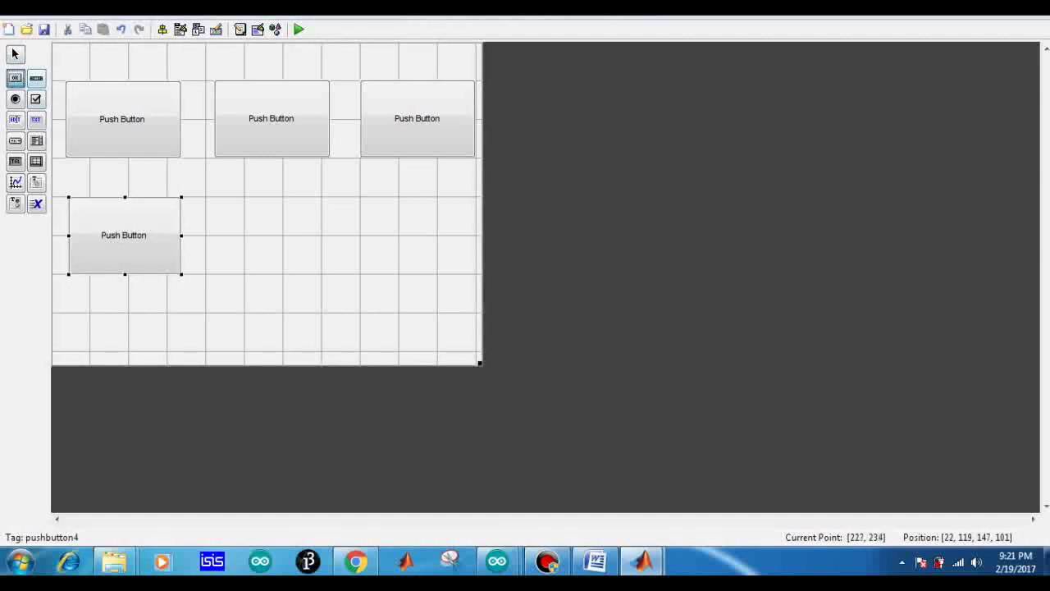
{"action": "left_click_drag", "start_coordinate": [221, 197], "coordinate": [333, 273]}
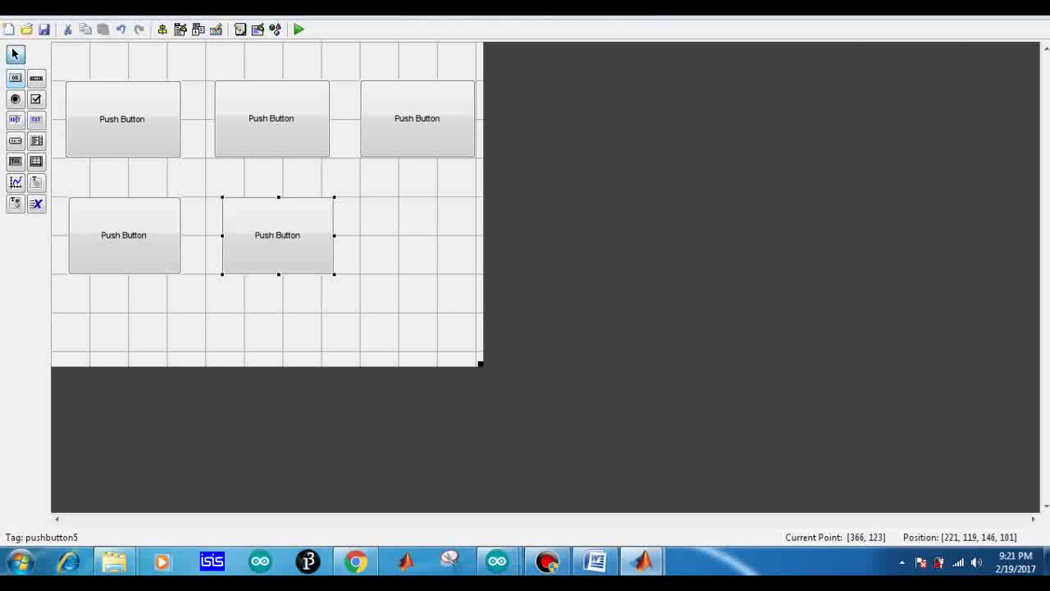
{"action": "left_click", "coordinate": [15, 78]}
{"action": "left_click_drag", "start_coordinate": [361, 197], "coordinate": [476, 274]}
- Align the second row's middle push button with the one above by shifting it slightly left and widening it to about 148 pixels
{"action": "left_click", "coordinate": [312, 237]}
{"action": "left_click_drag", "start_coordinate": [311, 237], "coordinate": [309, 237]}
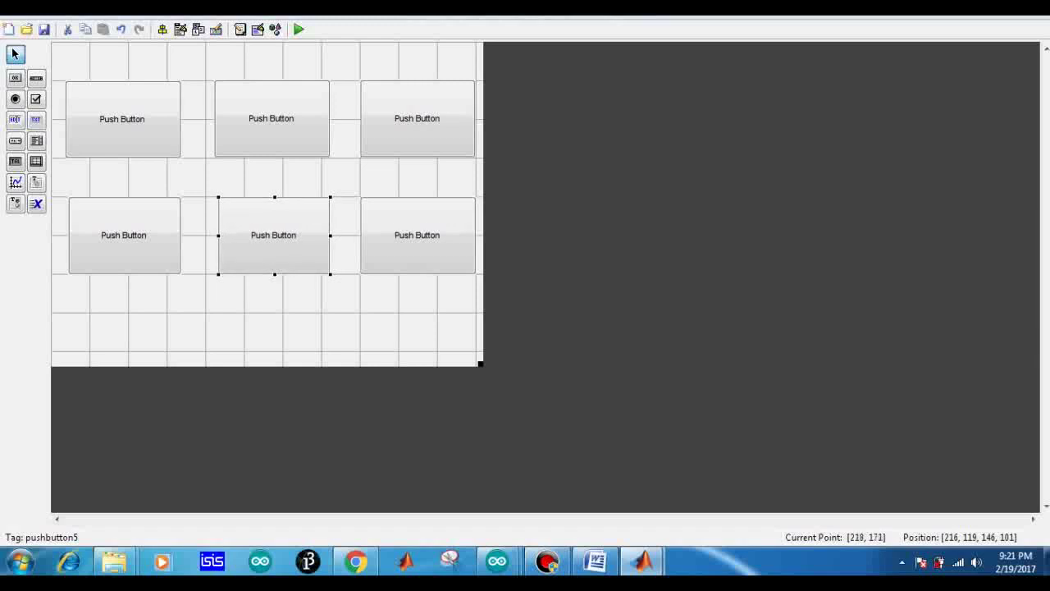
{"action": "left_click_drag", "start_coordinate": [218, 236], "coordinate": [217, 235]}
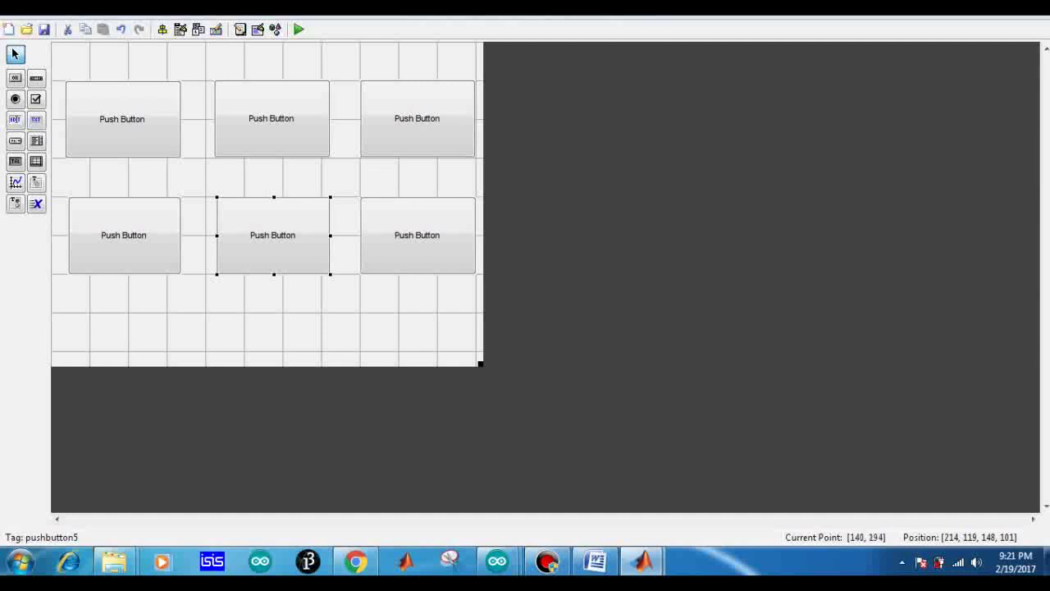
{"action": "left_click", "coordinate": [161, 169]}
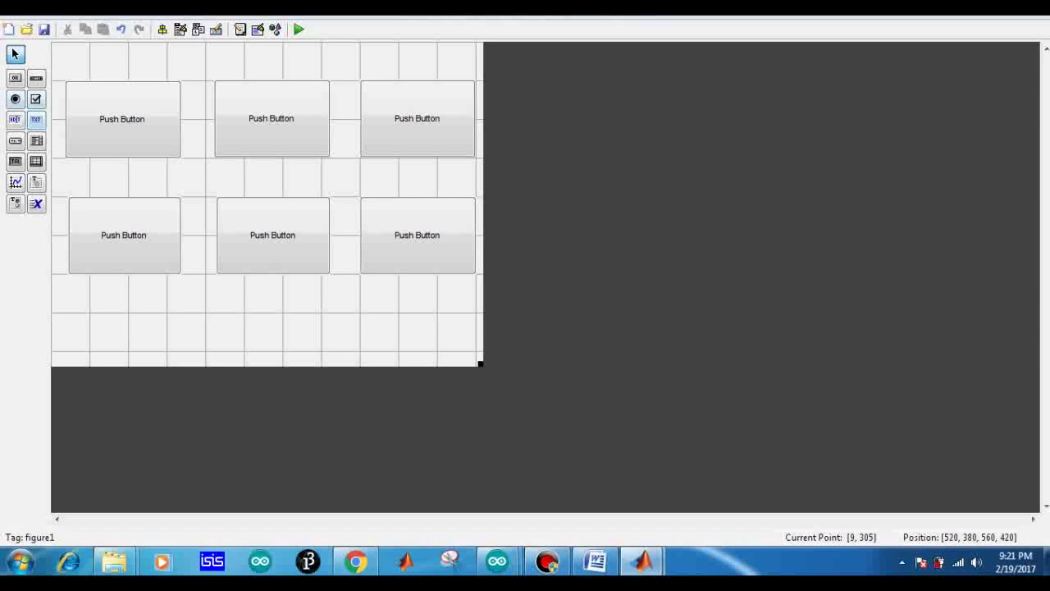
- Add a seventh push button about 161 pixels wide, centred below the second row, and stretch its lower edge slightly downward
{"action": "left_click", "coordinate": [15, 78]}
{"action": "left_click_drag", "start_coordinate": [198, 303], "coordinate": [322, 352]}
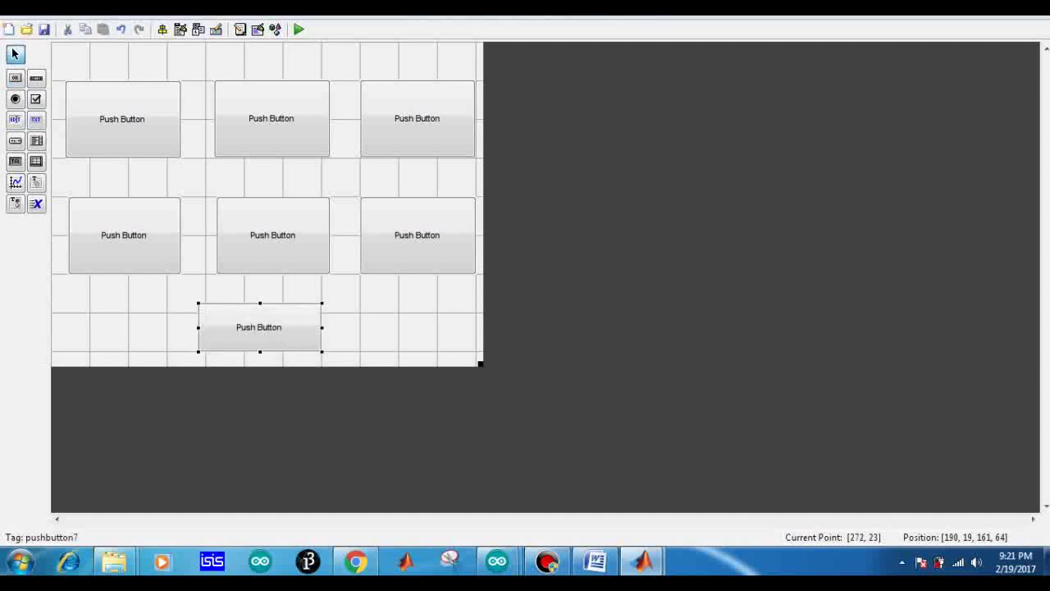
{"action": "left_click_drag", "start_coordinate": [260, 351], "coordinate": [259, 361]}
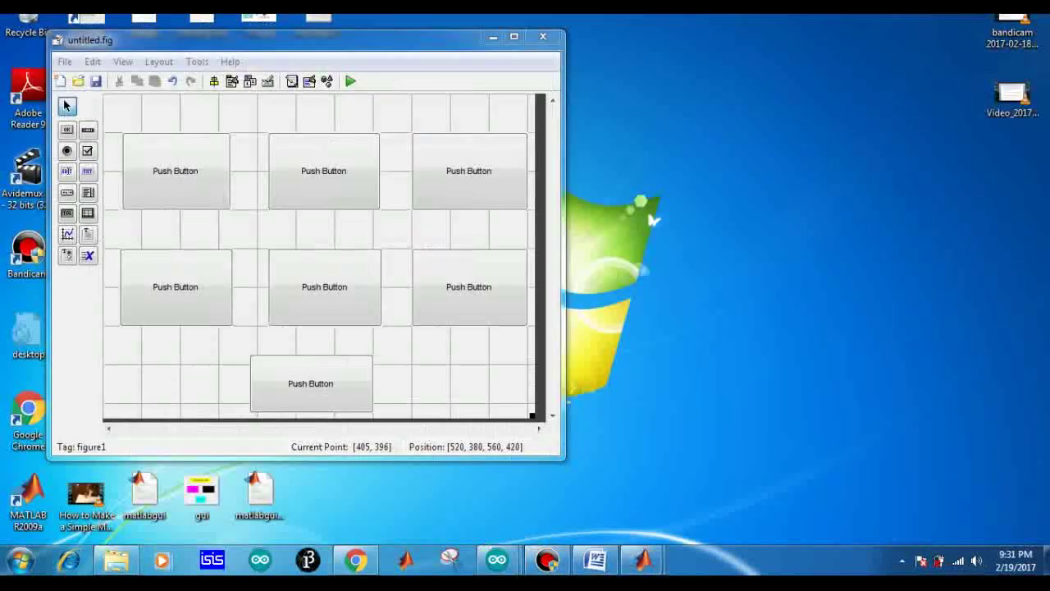
- Maximize the layout window and set the background colour of the first push button in the upper row to orange-red
{"action": "left_click", "coordinate": [514, 36]}
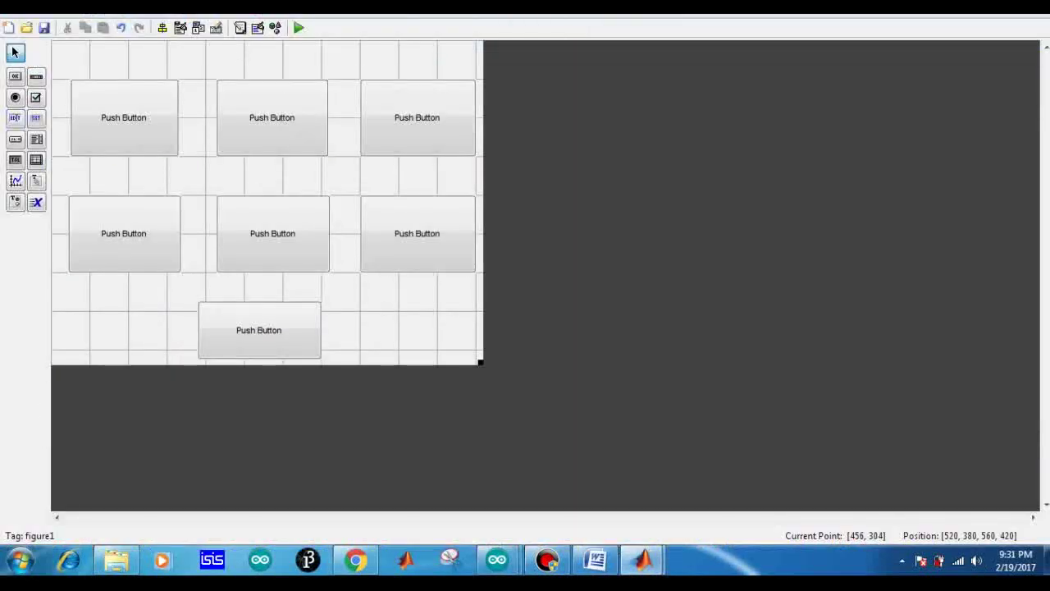
{"action": "double_click", "coordinate": [123, 117]}
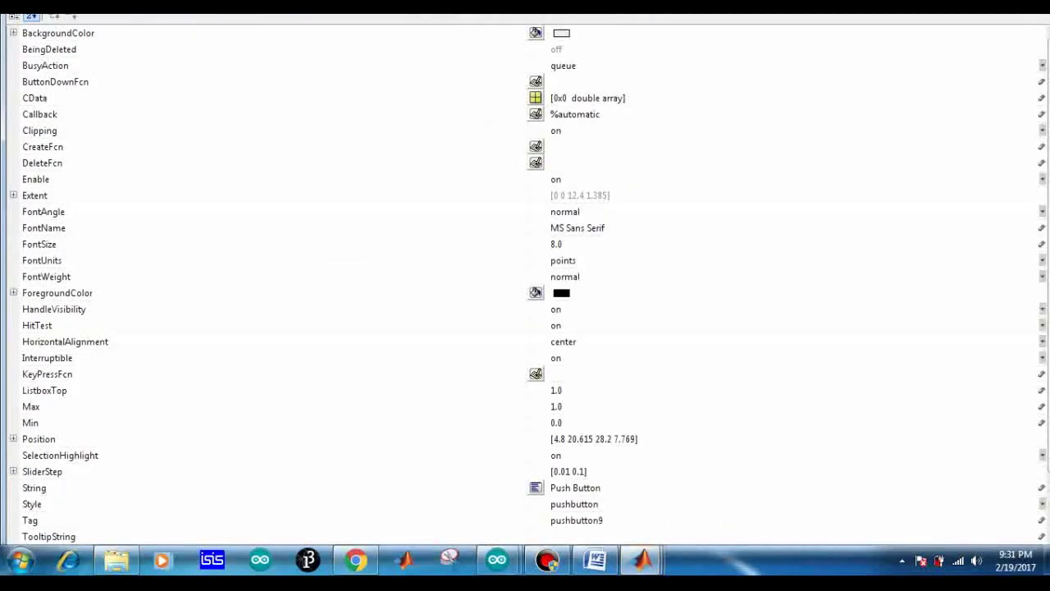
{"action": "left_click", "coordinate": [536, 33]}
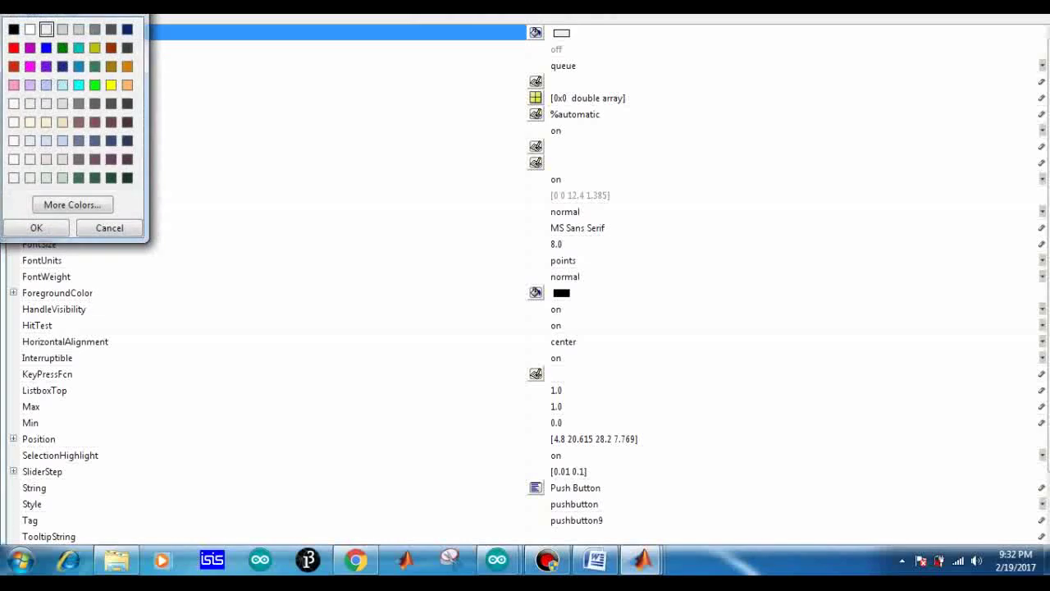
{"action": "left_click", "coordinate": [14, 67]}
{"action": "left_click", "coordinate": [37, 228]}
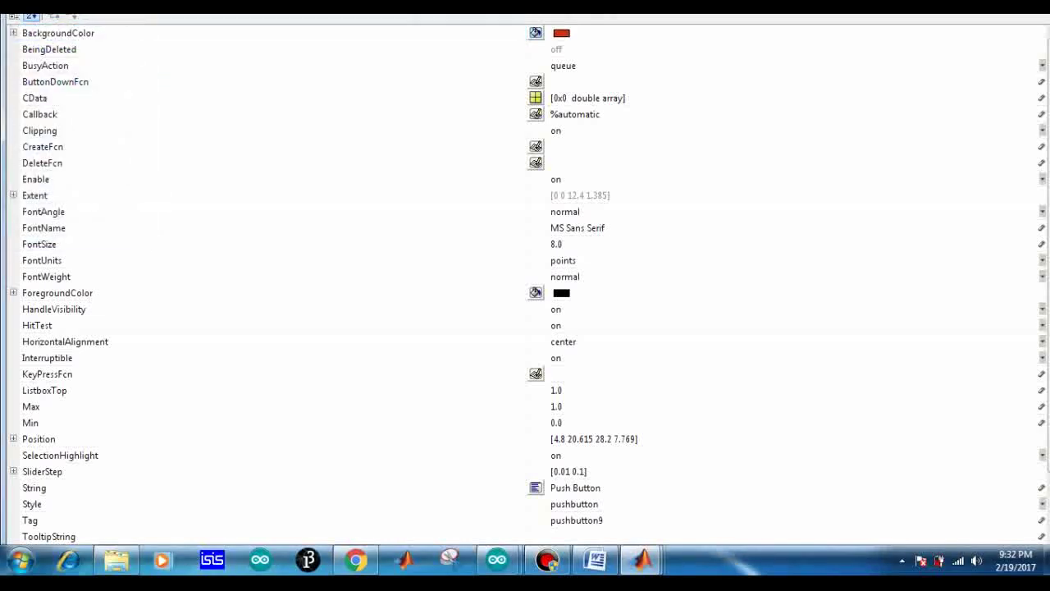
- Set the font size of the first upper-row push button to 10
{"action": "scroll", "coordinate": [525, 283], "scroll_direction": "down", "scroll_amount": 1}
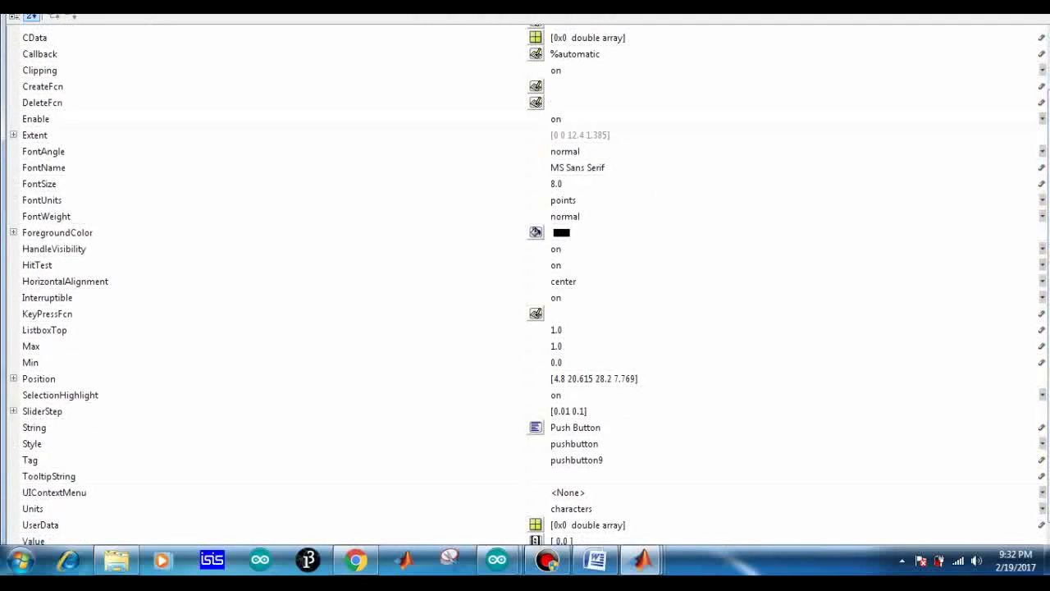
{"action": "left_click", "coordinate": [554, 183]}
{"action": "left_click_drag", "start_coordinate": [550, 184], "coordinate": [555, 184]}
{"action": "type", "text": "10"}
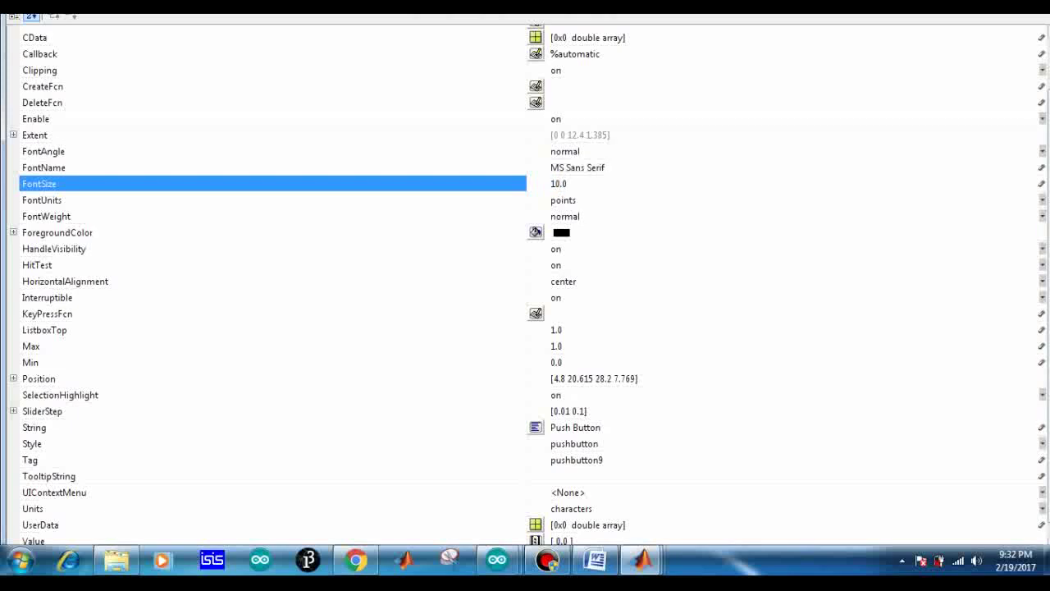
- Change the first push button's String property to "CW High Speed"
{"action": "scroll", "coordinate": [560, 183], "scroll_direction": "down", "scroll_amount": 1}
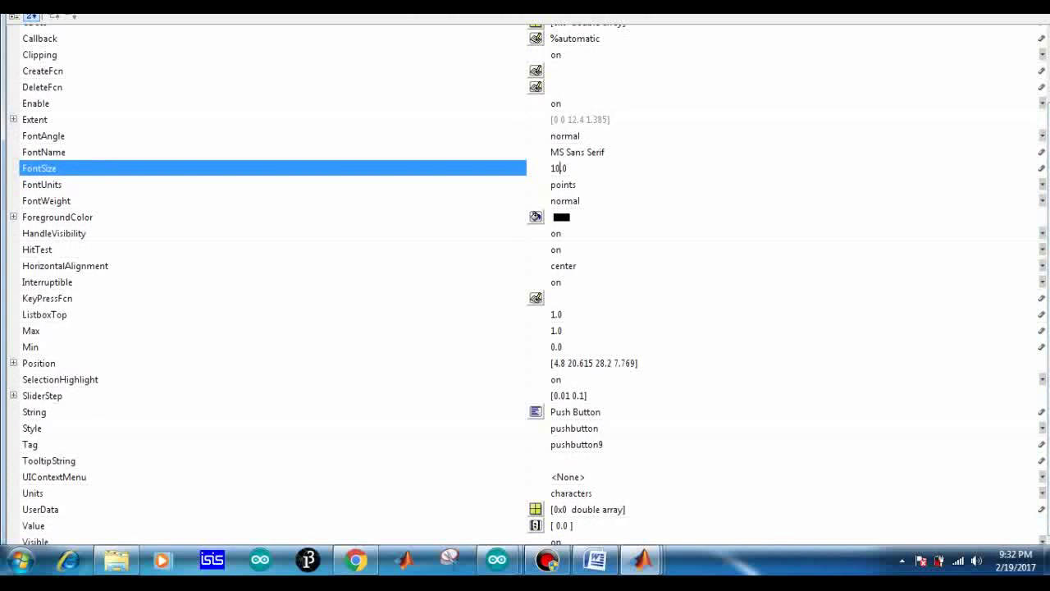
{"action": "left_click_drag", "start_coordinate": [605, 411], "coordinate": [550, 412]}
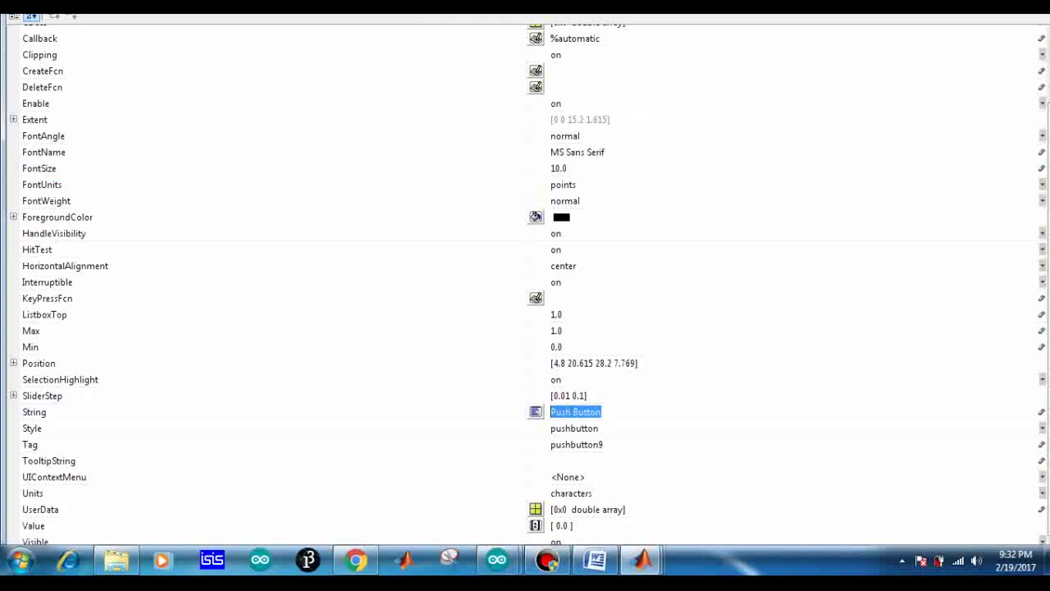
{"action": "type", "text": "CW h"}
{"action": "key", "text": "BackSpace"}
{"action": "type", "text": "H"}
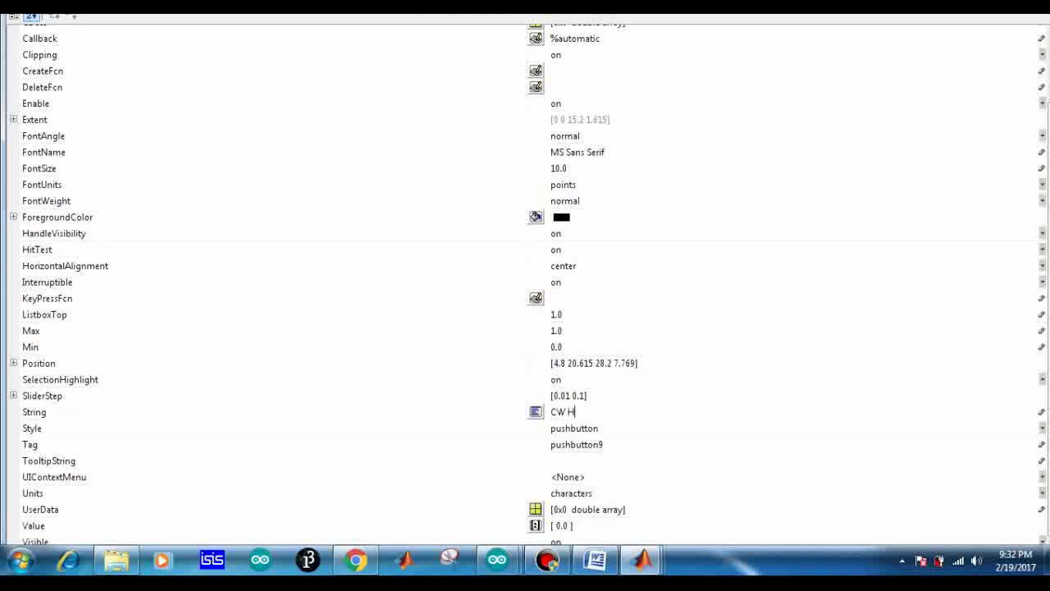
{"action": "type", "text": "igh Speed"}
- Set the Tag of the CW High Speed button to clockhighspeed and close its properties
{"action": "left_click", "coordinate": [606, 445]}
{"action": "left_click_drag", "start_coordinate": [605, 445], "coordinate": [551, 445]}
{"action": "type", "text": "clo"}
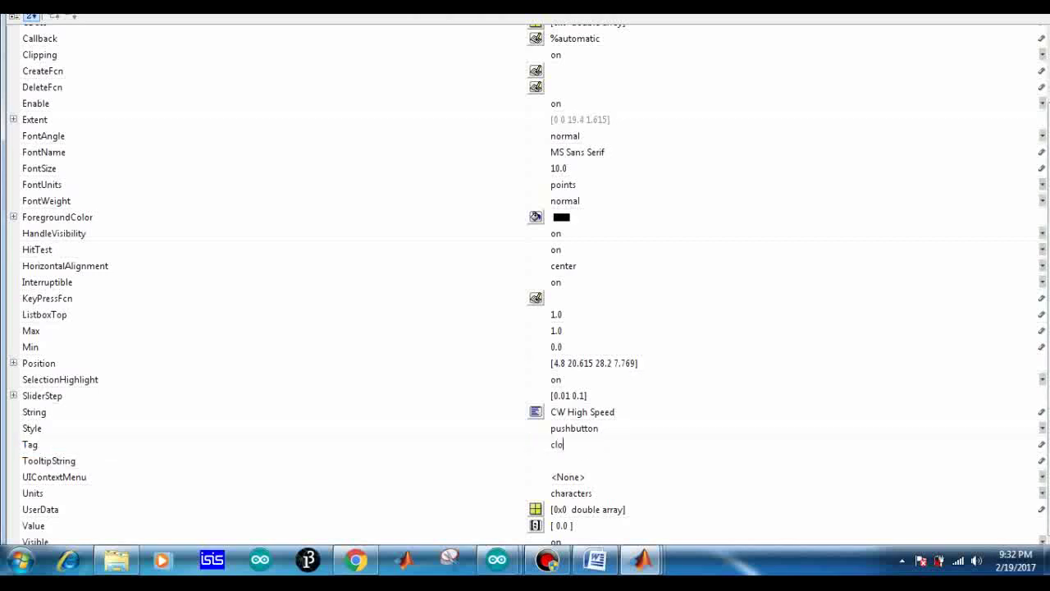
{"action": "type", "text": "ckhighspeed"}
{"action": "key", "text": "alt+F4"}
{"action": "left_click", "coordinate": [230, 167]}
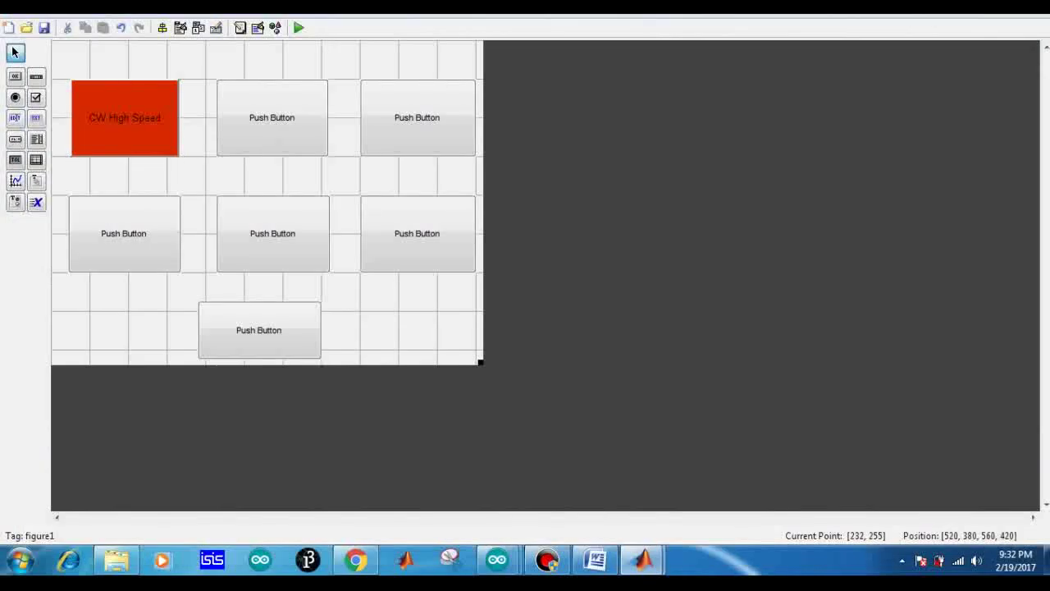
- Give the middle push button in the upper row a bright red background and a font size of 10
{"action": "double_click", "coordinate": [269, 121]}
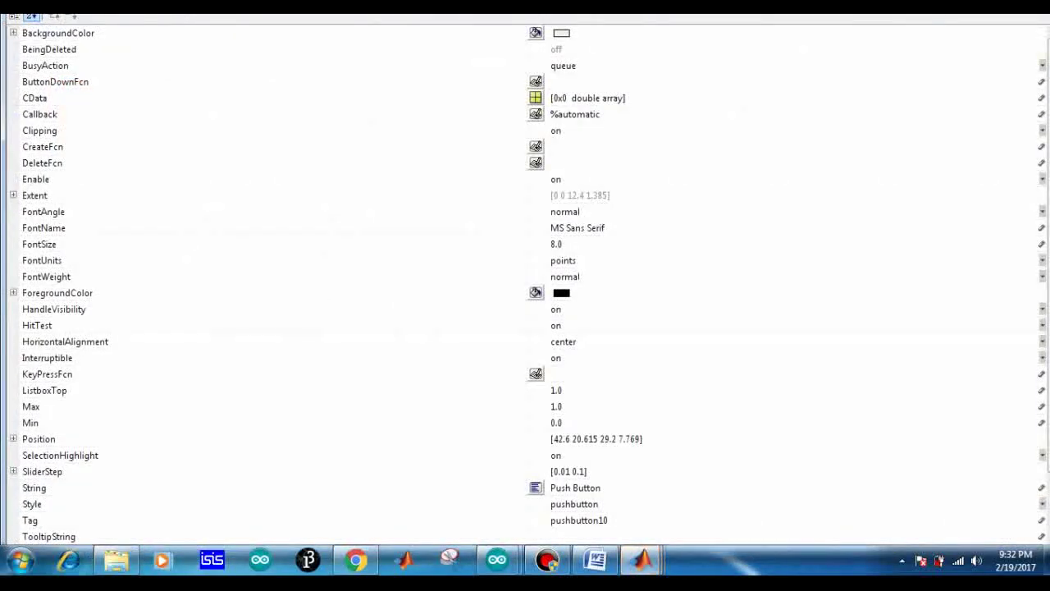
{"action": "left_click", "coordinate": [535, 33]}
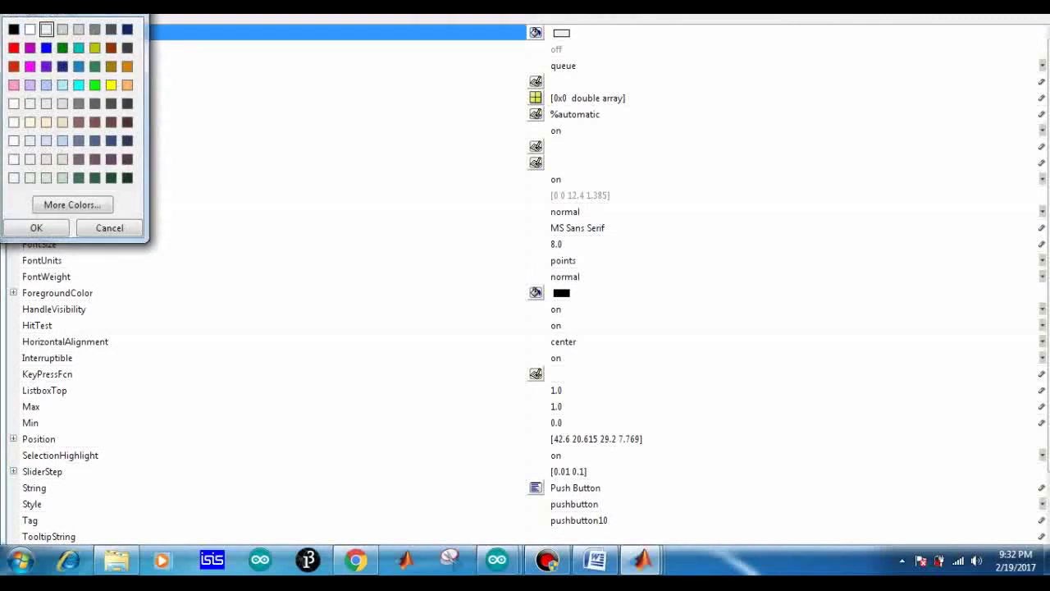
{"action": "left_click", "coordinate": [14, 48]}
{"action": "left_click", "coordinate": [36, 229]}
{"action": "left_click_drag", "start_coordinate": [550, 245], "coordinate": [557, 245]}
{"action": "type", "text": "10"}
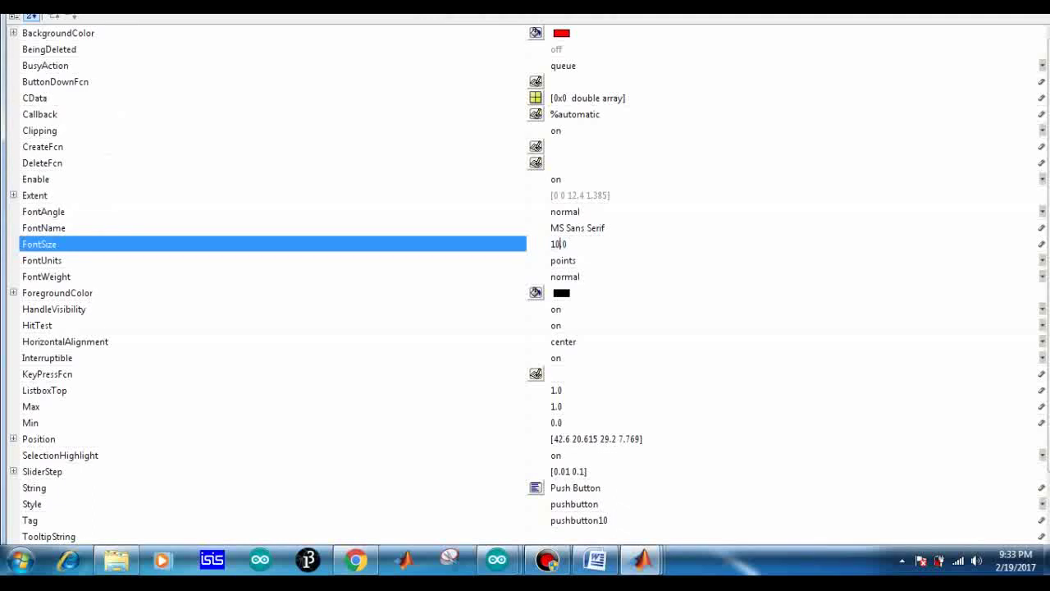
- Set the middle upper button's String to "CW Medium Speed" and its Tag to clockmediumspeed, closing its properties
{"action": "scroll", "coordinate": [525, 278], "scroll_direction": "down", "scroll_amount": 2}
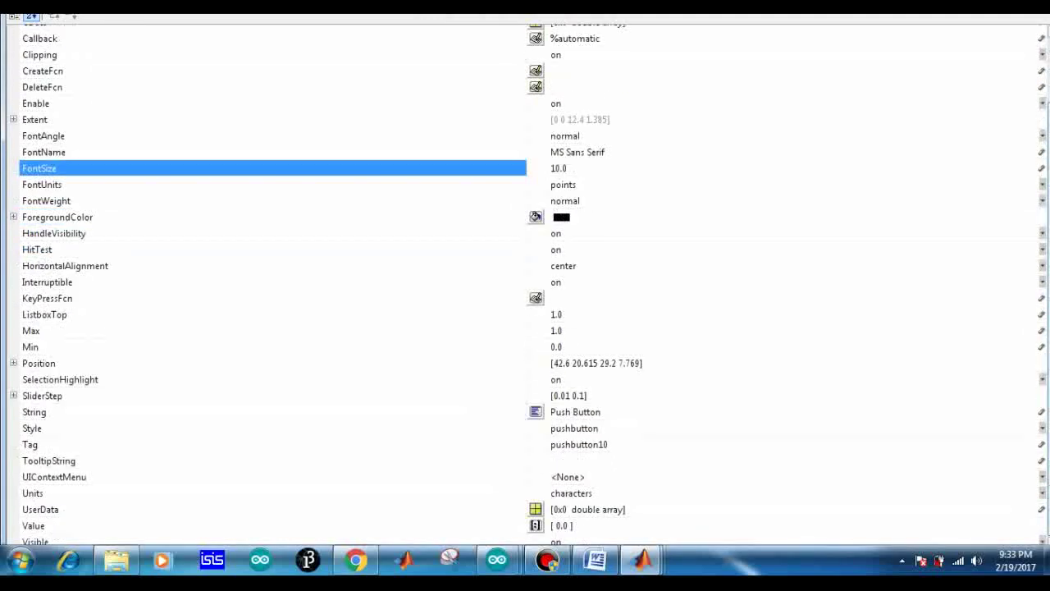
{"action": "left_click_drag", "start_coordinate": [603, 412], "coordinate": [550, 412]}
{"action": "type", "text": "C"}
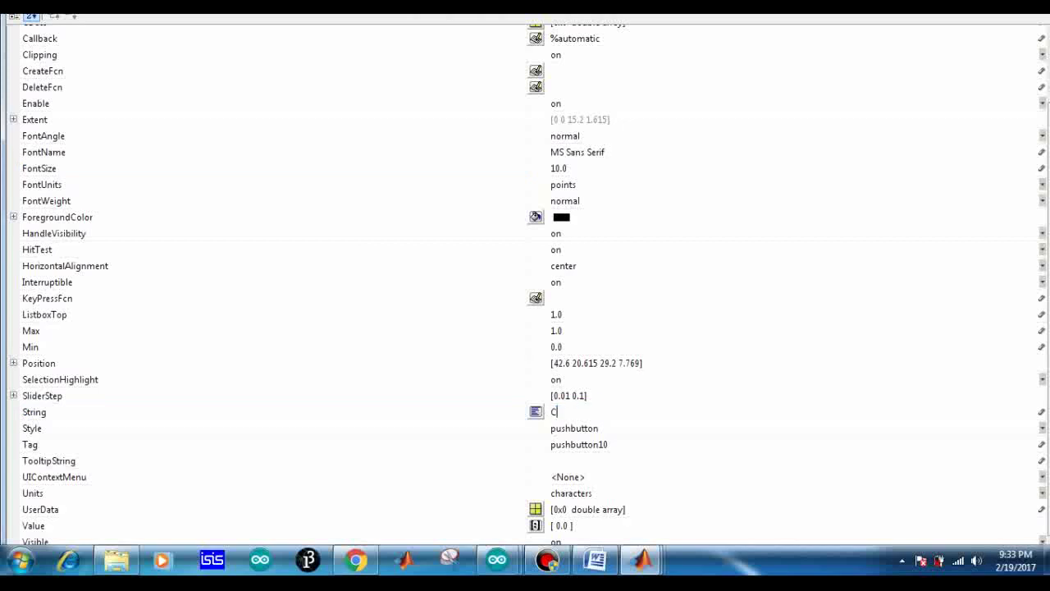
{"action": "type", "text": "W Medium Speed"}
{"action": "left_click_drag", "start_coordinate": [611, 445], "coordinate": [551, 444]}
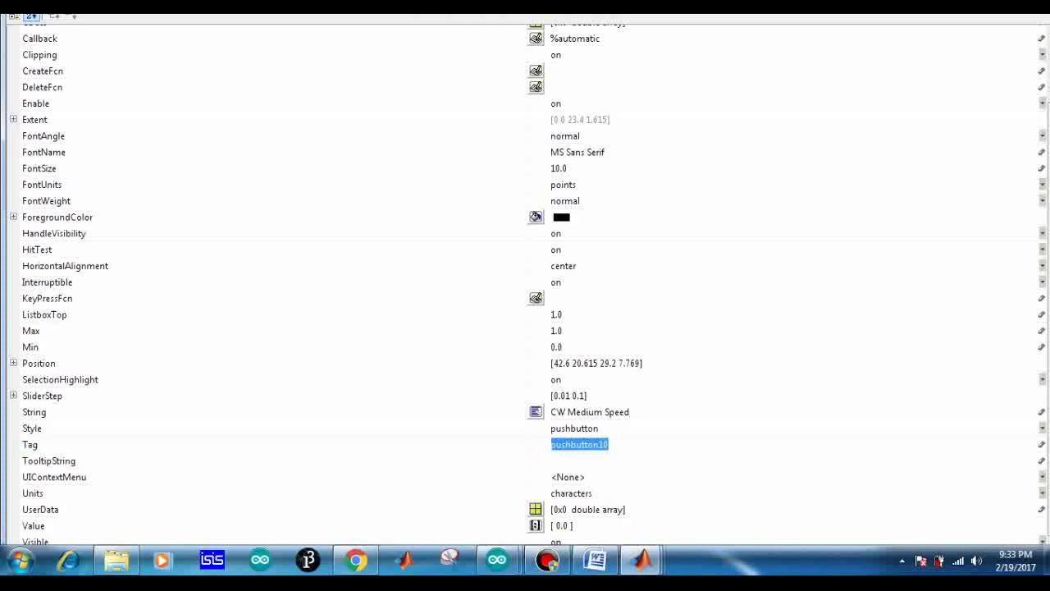
{"action": "type", "text": "clock"}
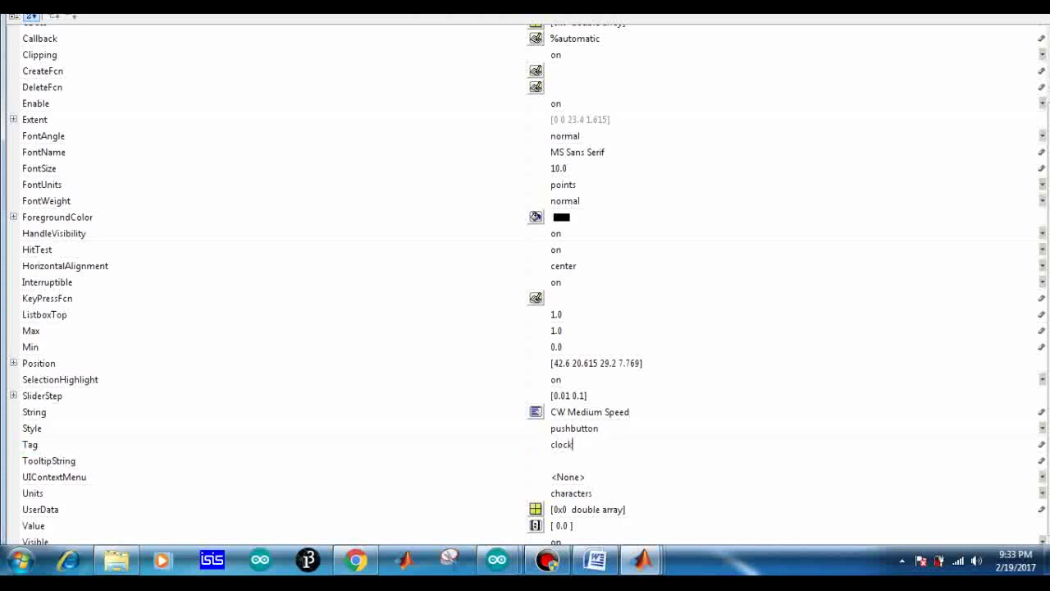
{"action": "type", "text": "mediumspeed"}
{"action": "key", "text": "alt+F4"}
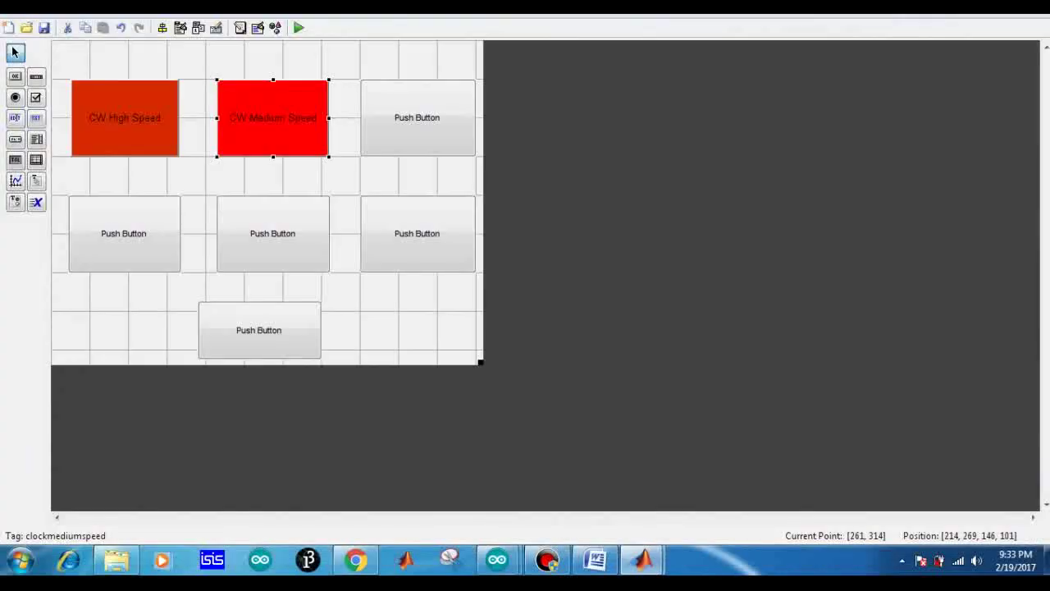
- Give the third push button in the upper row a pink background and a font size of 10
{"action": "left_click", "coordinate": [428, 186]}
{"action": "left_click", "coordinate": [419, 123]}
{"action": "double_click", "coordinate": [418, 123]}
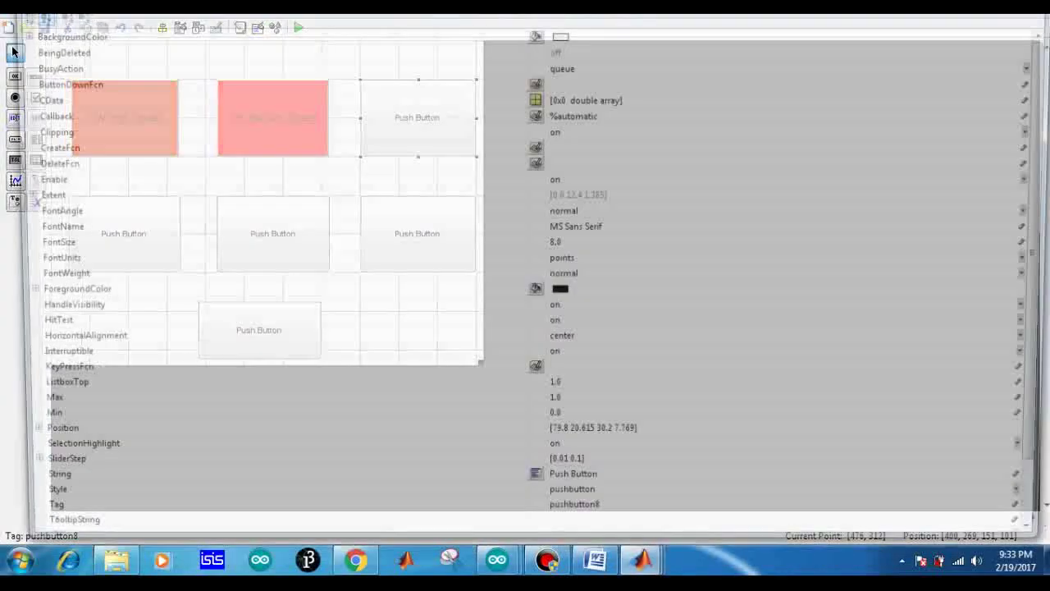
{"action": "left_click", "coordinate": [535, 33]}
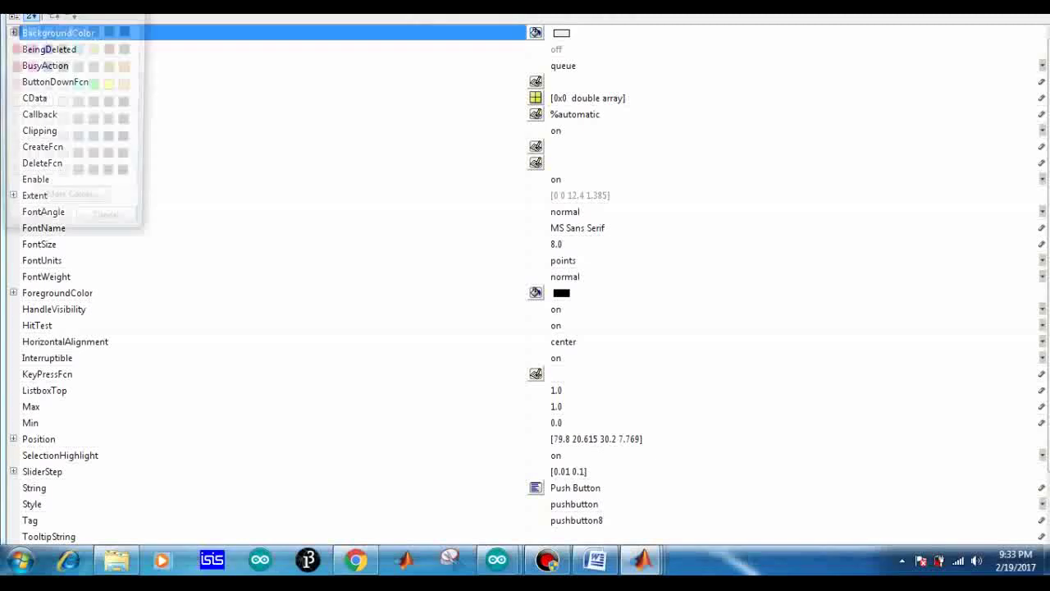
{"action": "left_click", "coordinate": [14, 85]}
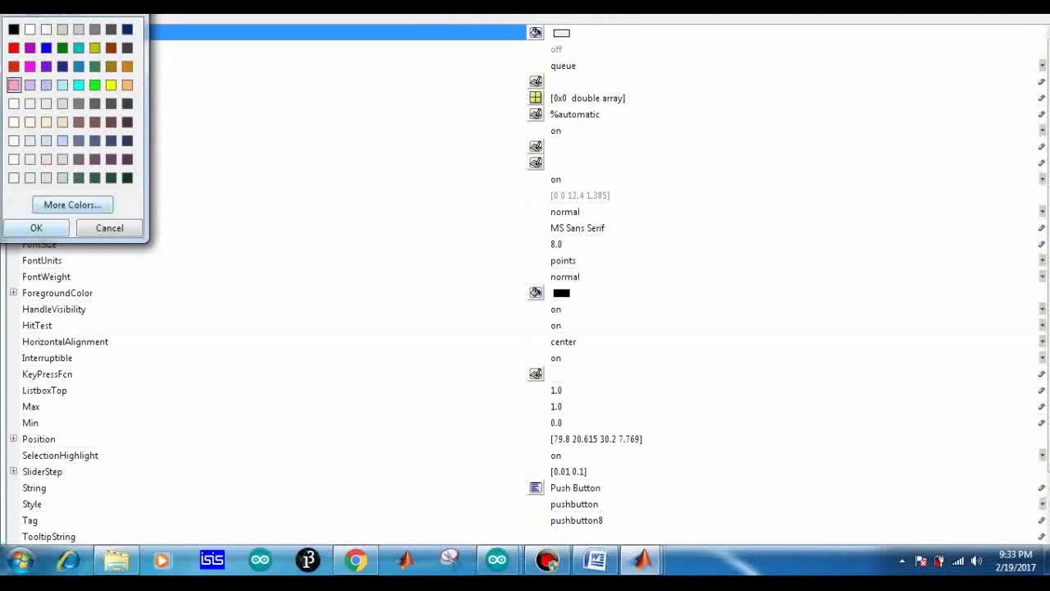
{"action": "left_click", "coordinate": [36, 229]}
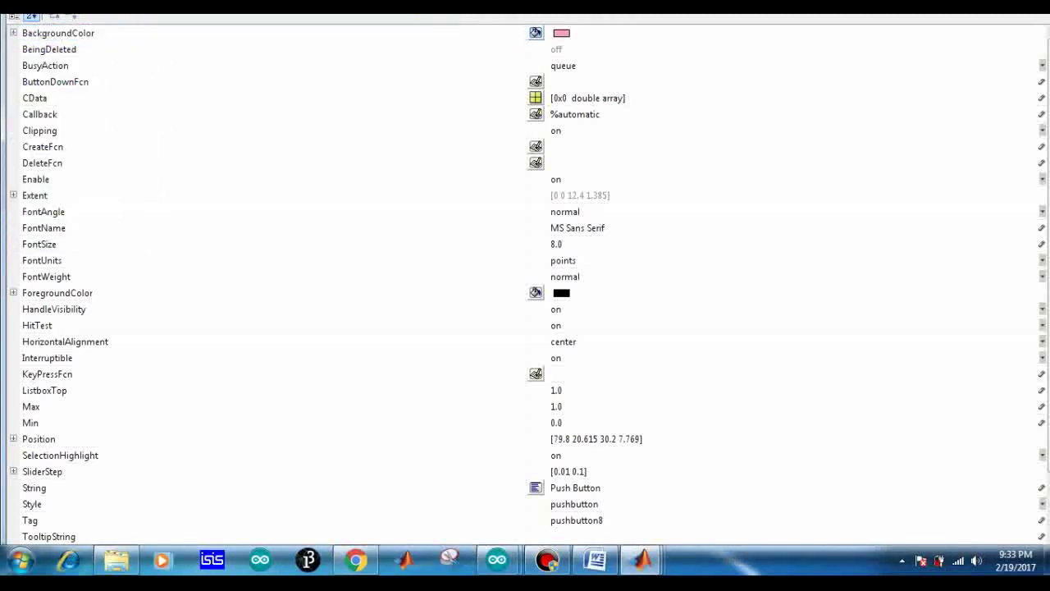
{"action": "left_click_drag", "start_coordinate": [550, 244], "coordinate": [556, 244]}
{"action": "type", "text": "10"}
{"action": "scroll", "coordinate": [525, 287], "scroll_direction": "down", "scroll_amount": 3}
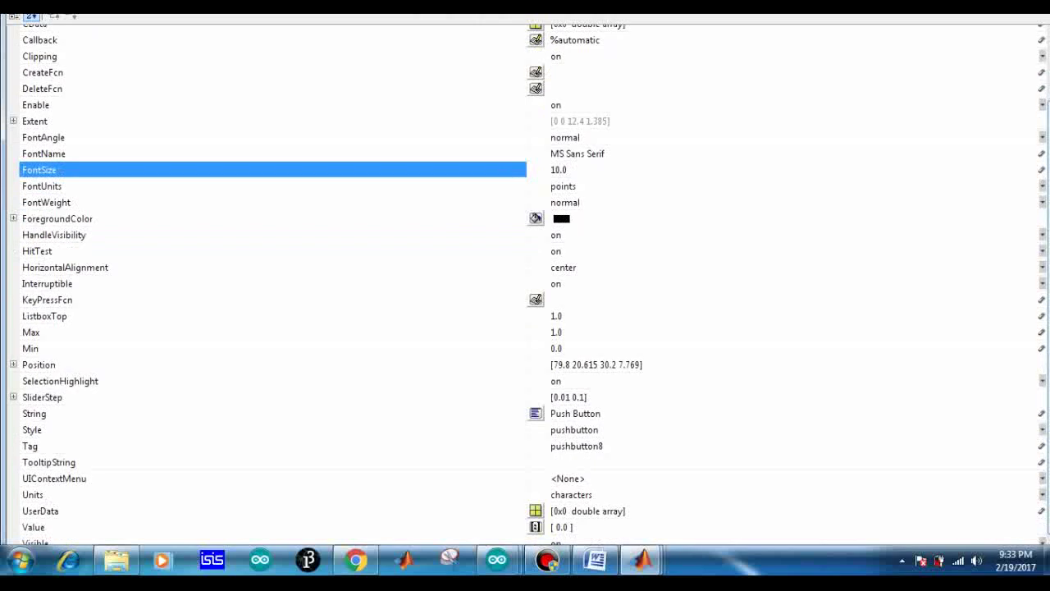
- Set the pink button's String to "CW Low Speed" and its Tag to clocklowspeed, closing its properties
{"action": "left_click_drag", "start_coordinate": [602, 413], "coordinate": [551, 413]}
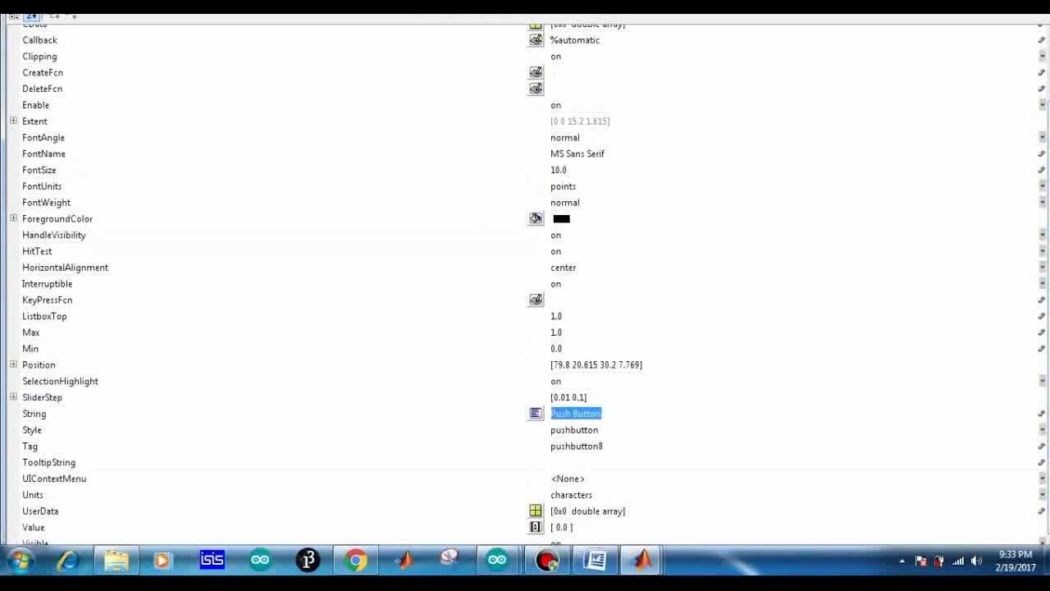
{"action": "key", "text": "BackSpace"}
{"action": "type", "text": "Cw"}
{"action": "key", "text": "BackSpace"}
{"action": "type", "text": "W"}
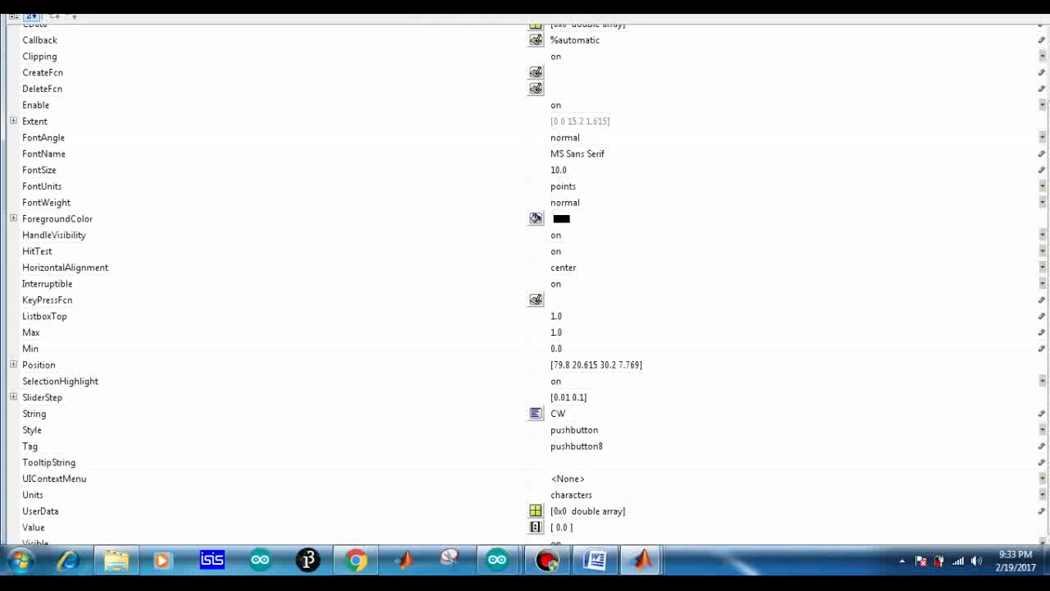
{"action": "type", "text": " Low Speed"}
{"action": "left_click_drag", "start_coordinate": [605, 446], "coordinate": [550, 446]}
{"action": "type", "text": "clock"}
{"action": "type", "text": "lowspeed"}
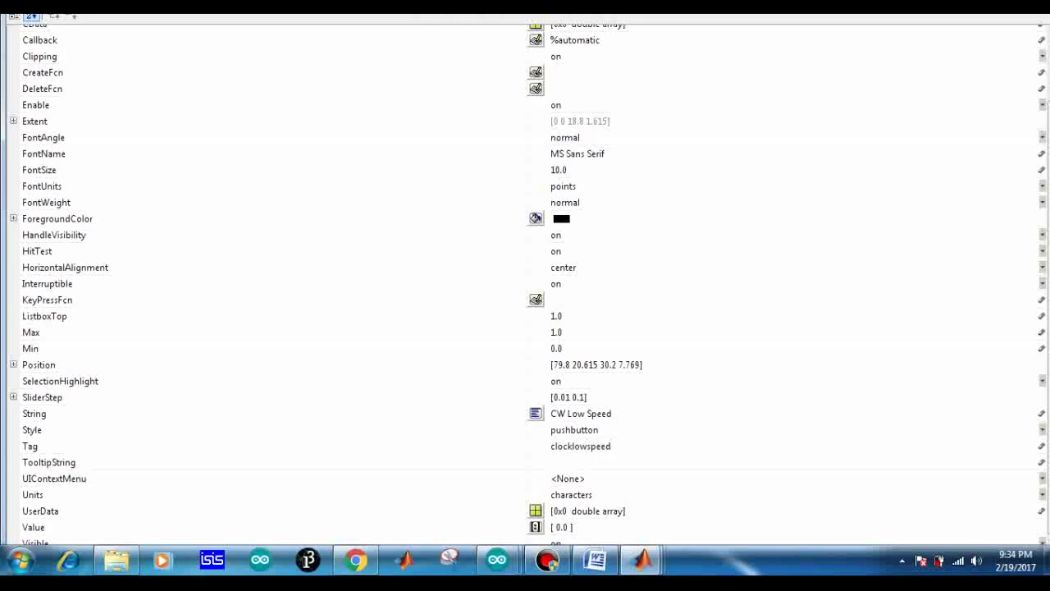
{"action": "left_click", "coordinate": [1032, 6]}
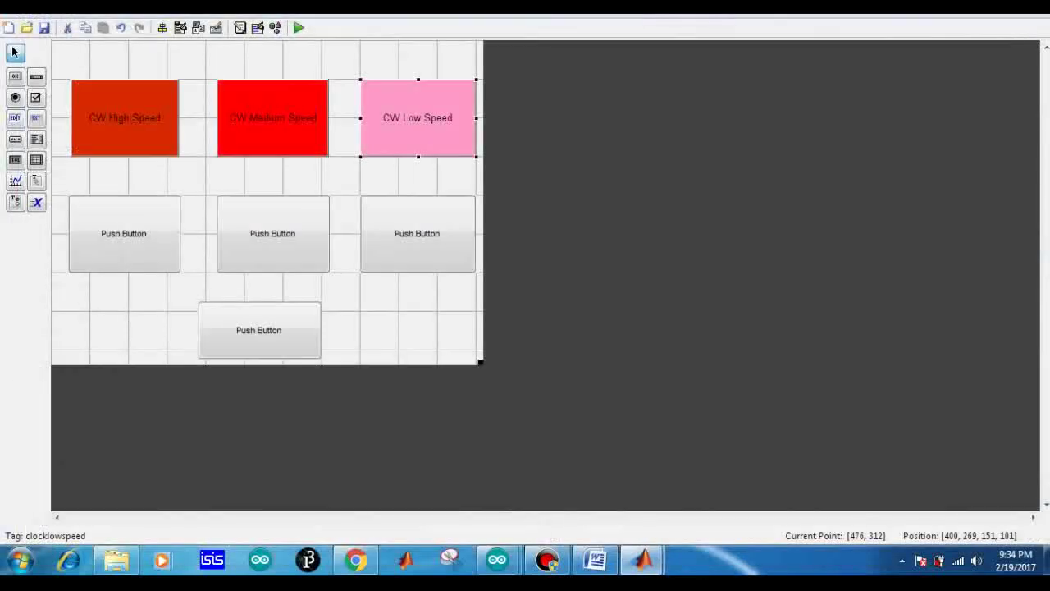
- Give the first push button in the second row a dark blue background and a font size of 10
{"action": "left_click", "coordinate": [427, 307]}
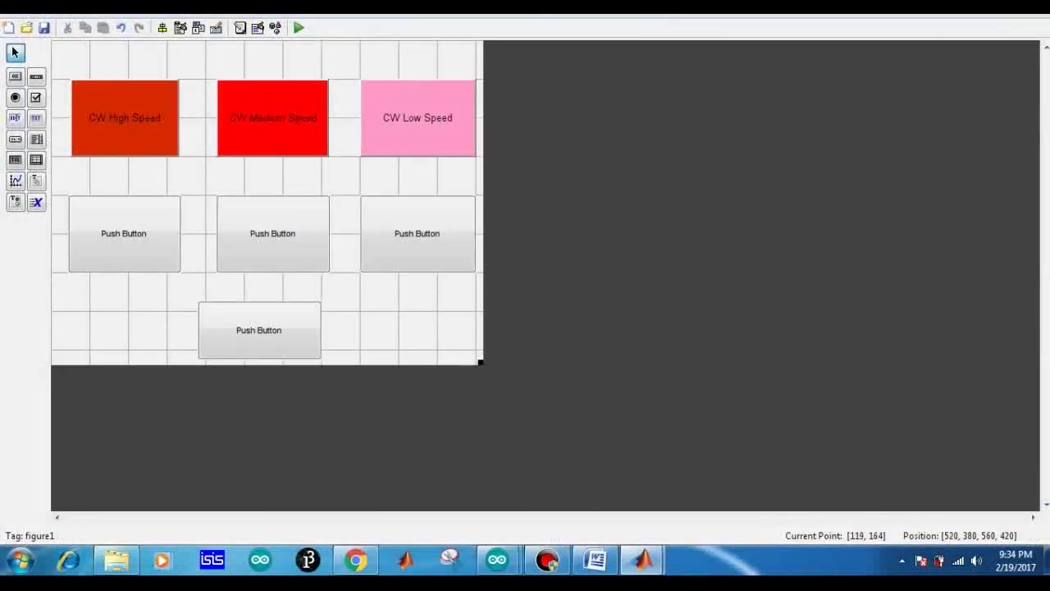
{"action": "double_click", "coordinate": [142, 238]}
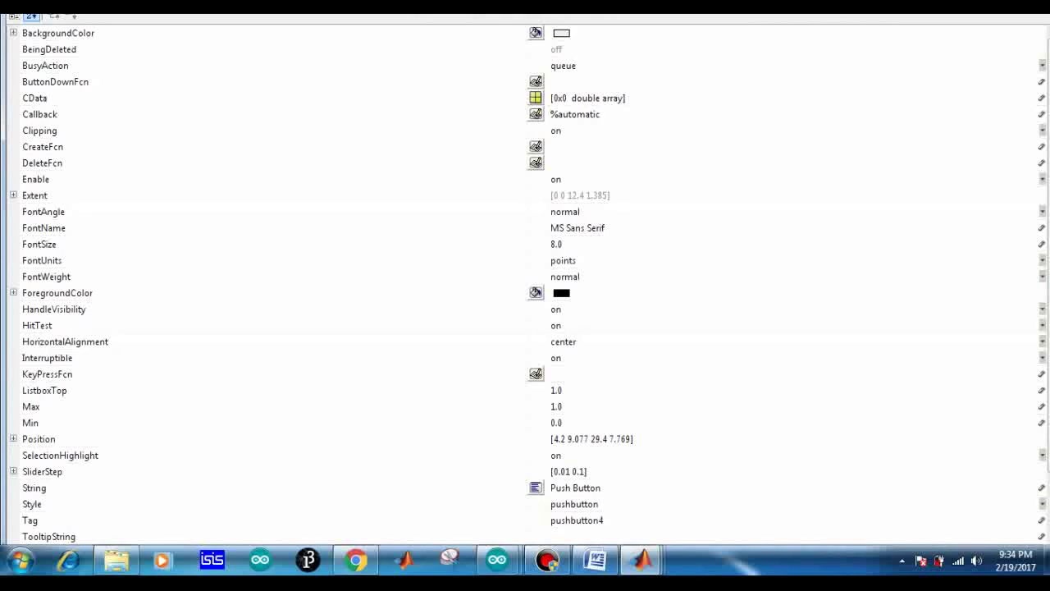
{"action": "left_click", "coordinate": [536, 33]}
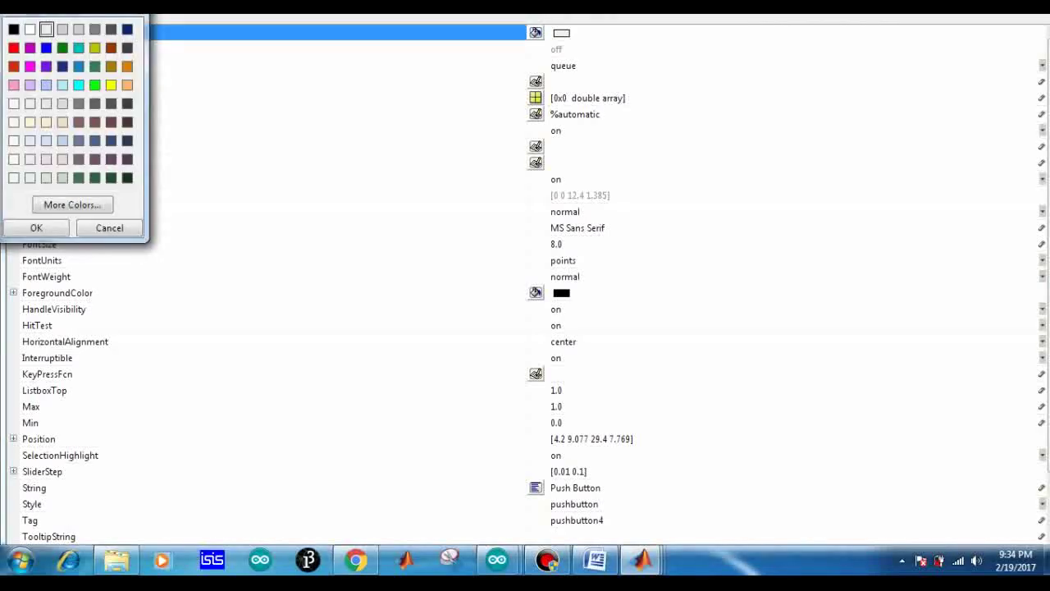
{"action": "left_click", "coordinate": [62, 66]}
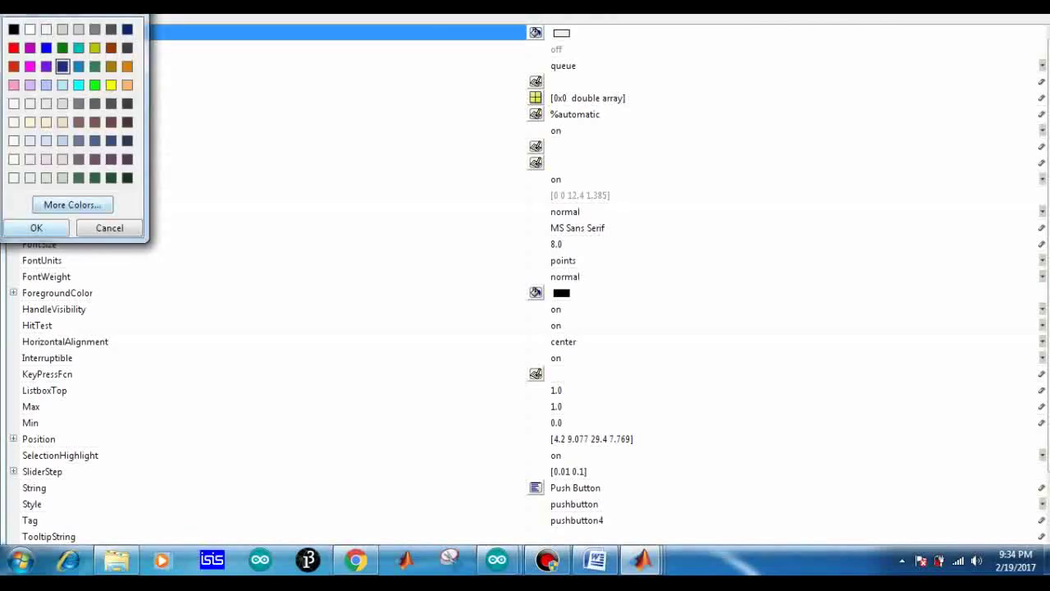
{"action": "left_click", "coordinate": [36, 228]}
{"action": "left_click_drag", "start_coordinate": [557, 244], "coordinate": [550, 244]}
{"action": "type", "text": "10"}
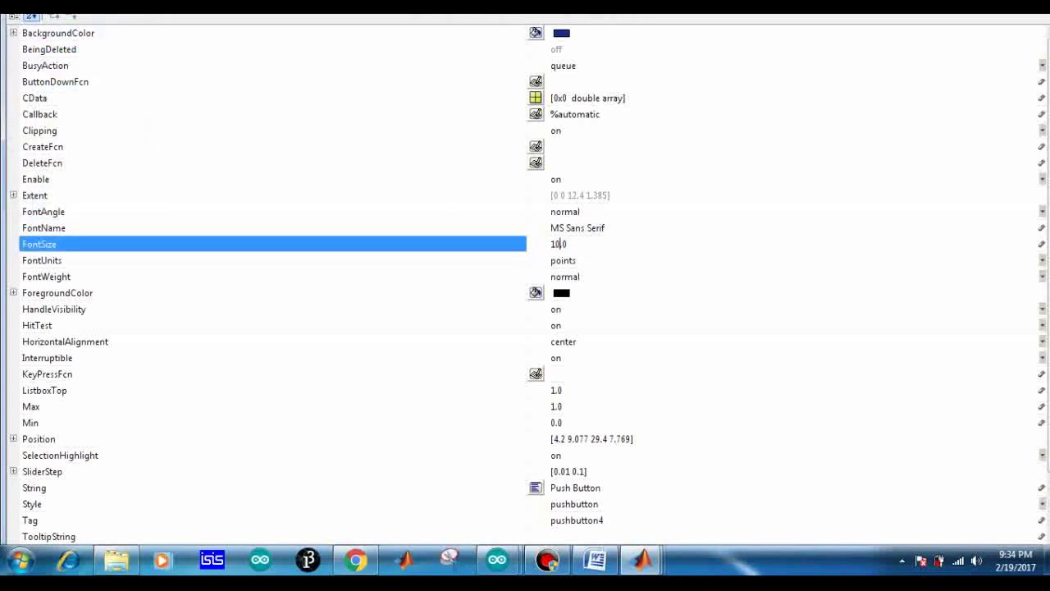
- Set the dark blue button's String to "ACW" and its Tag to antihighspeed, closing its properties
{"action": "left_click_drag", "start_coordinate": [604, 489], "coordinate": [550, 488]}
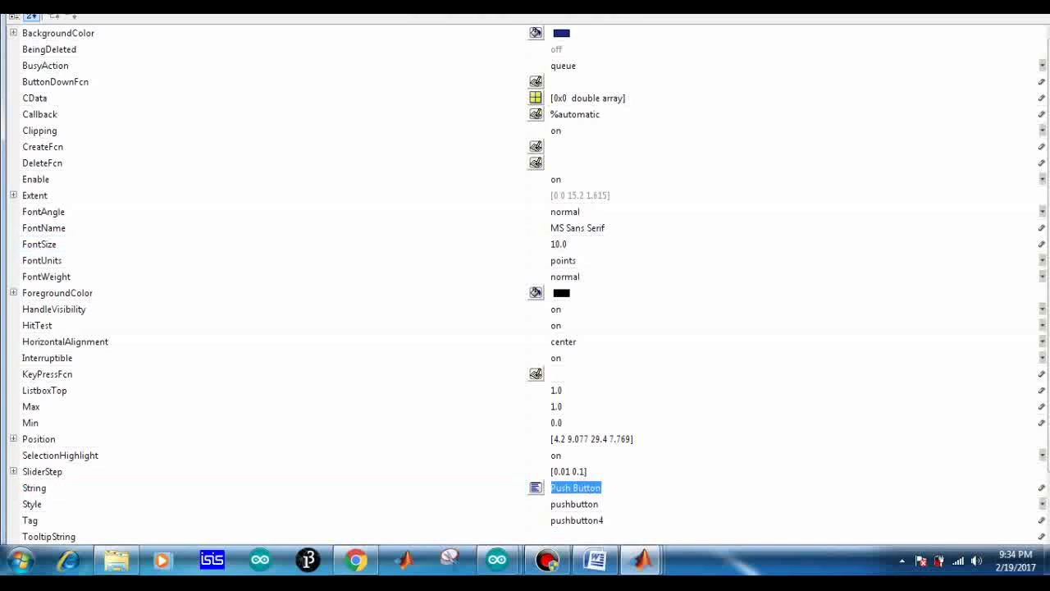
{"action": "type", "text": "ACW"}
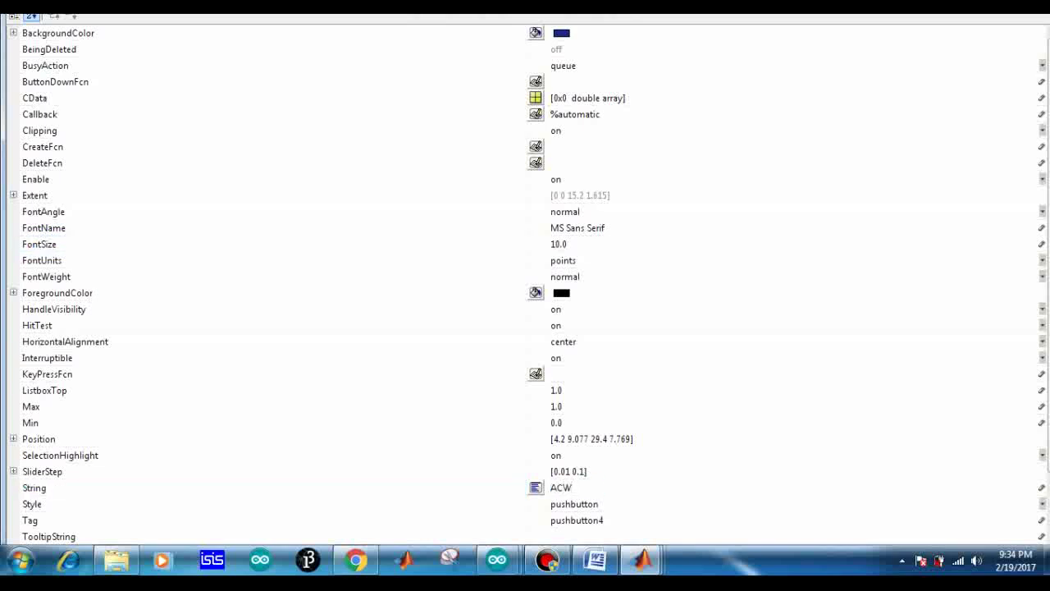
{"action": "scroll", "coordinate": [525, 279], "scroll_direction": "down", "scroll_amount": 1}
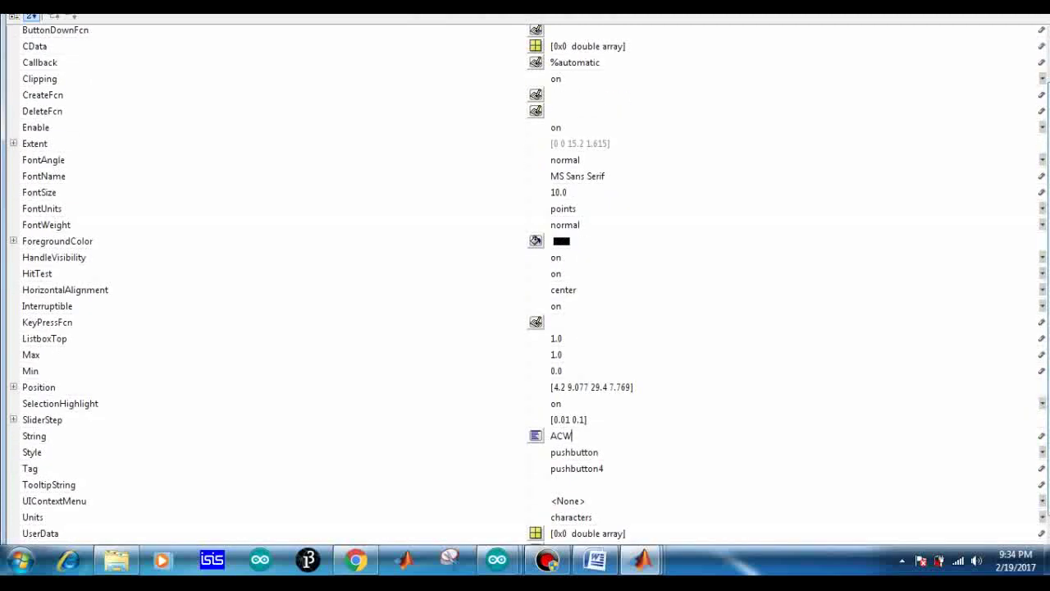
{"action": "left_click_drag", "start_coordinate": [605, 468], "coordinate": [550, 468]}
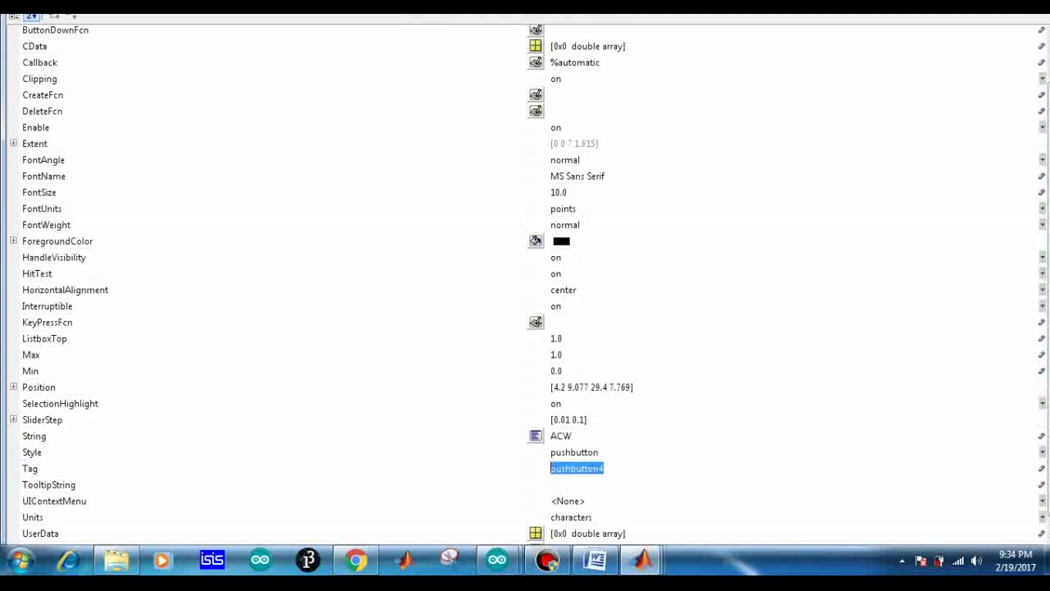
{"action": "type", "text": "anti"}
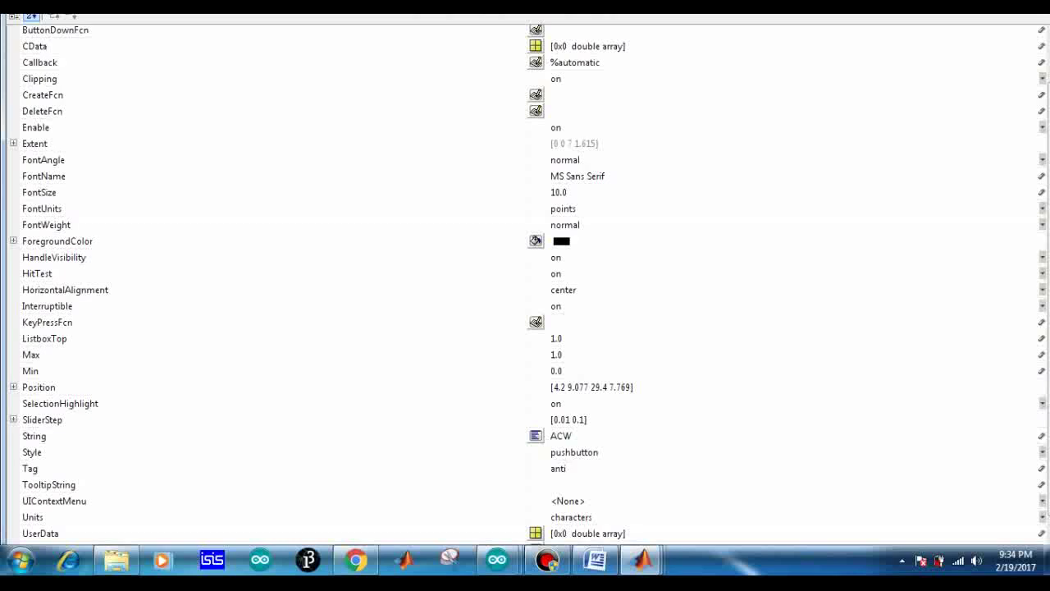
{"action": "type", "text": "highspeed"}
{"action": "key", "text": "alt+F4"}
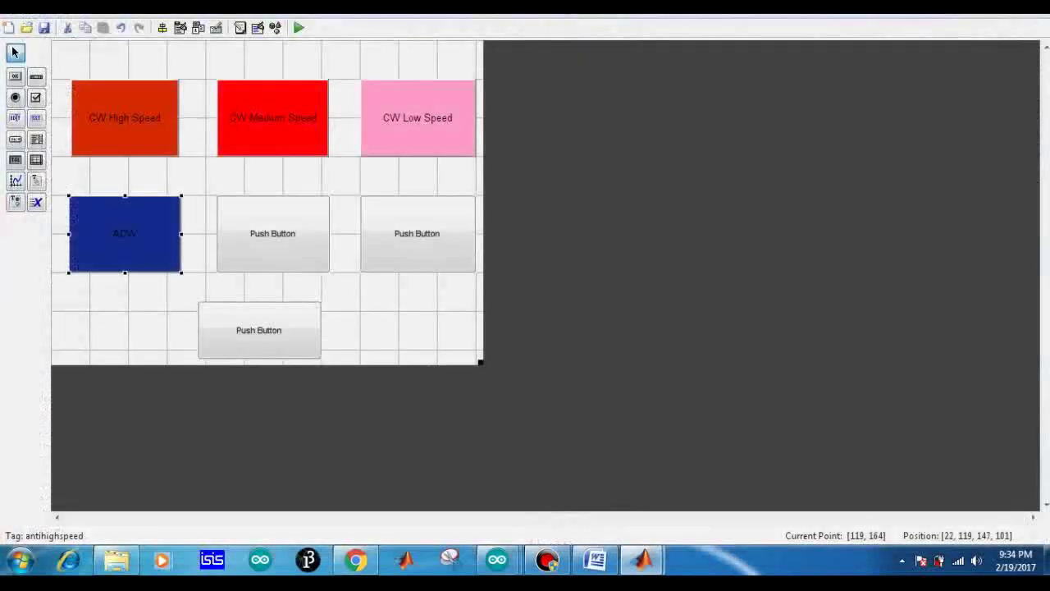
- Change the ForegroundColor of the dark blue ACW button to white and close its properties
{"action": "left_click", "coordinate": [288, 238]}
{"action": "double_click", "coordinate": [164, 230]}
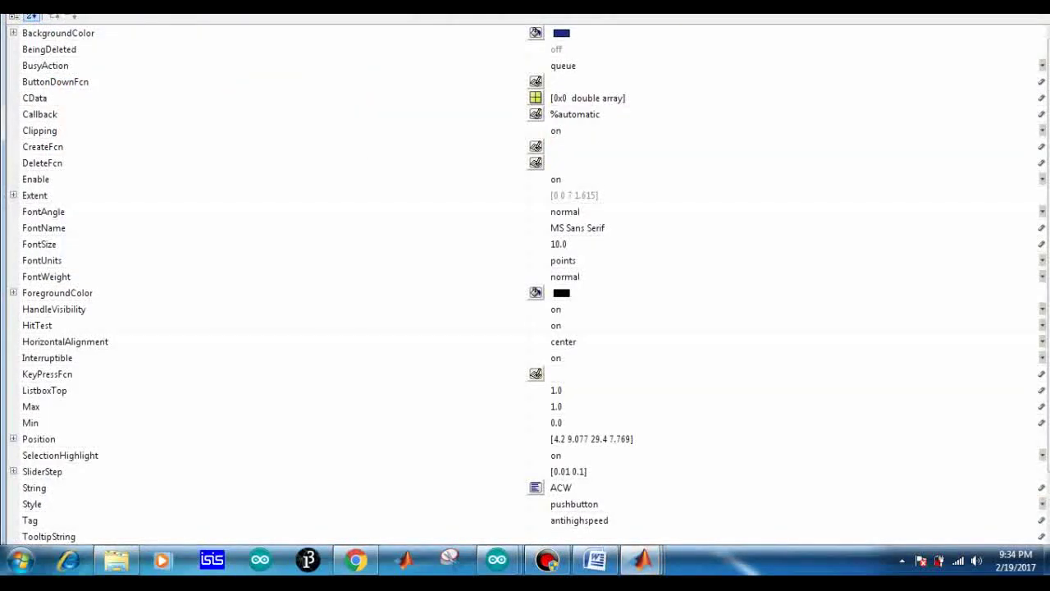
{"action": "left_click", "coordinate": [536, 293]}
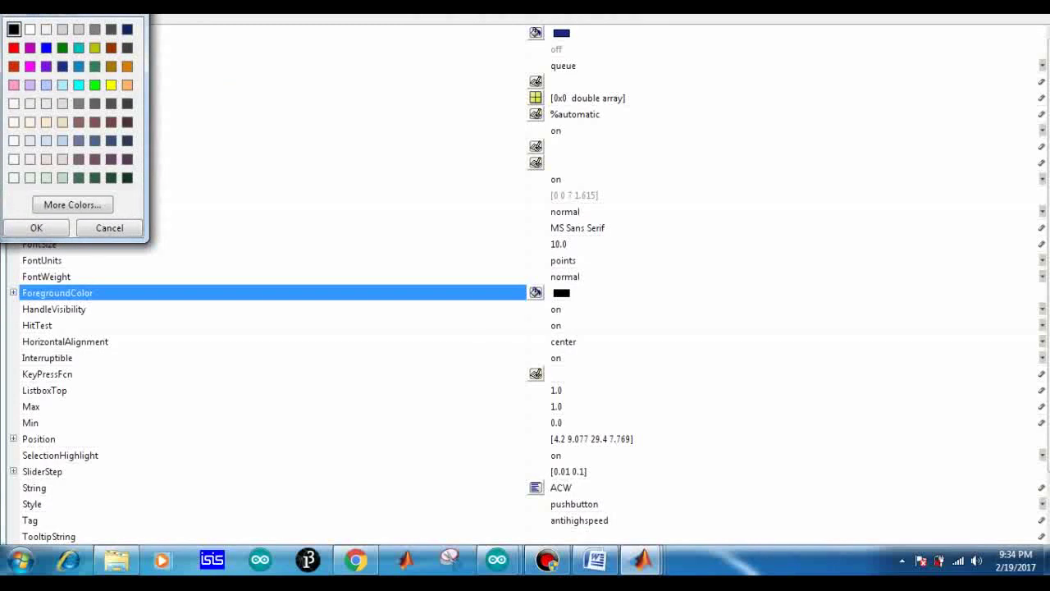
{"action": "left_click", "coordinate": [14, 103]}
{"action": "left_click", "coordinate": [36, 228]}
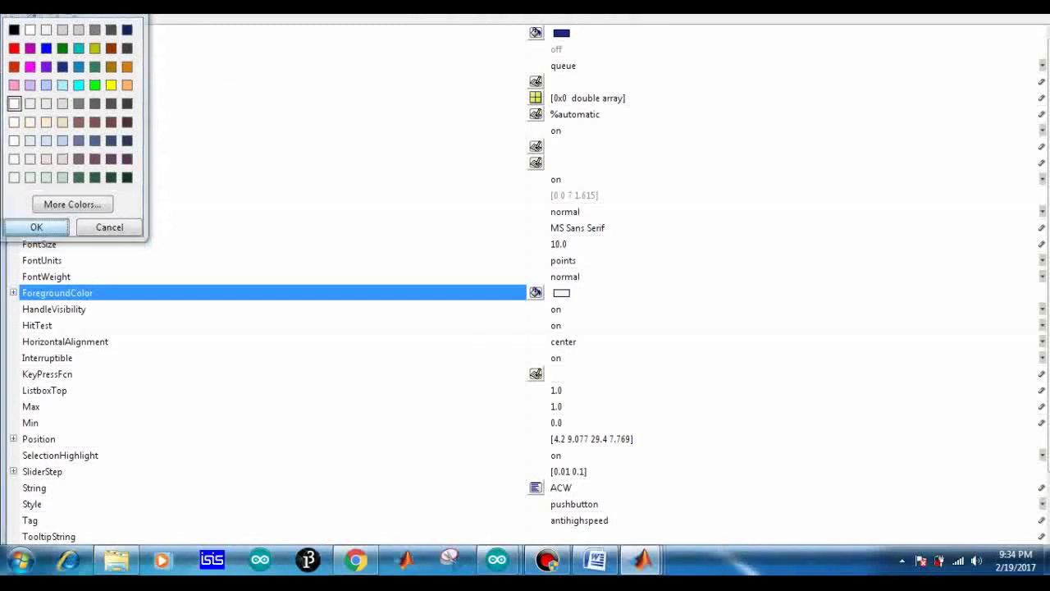
{"action": "left_click", "coordinate": [1031, 7]}
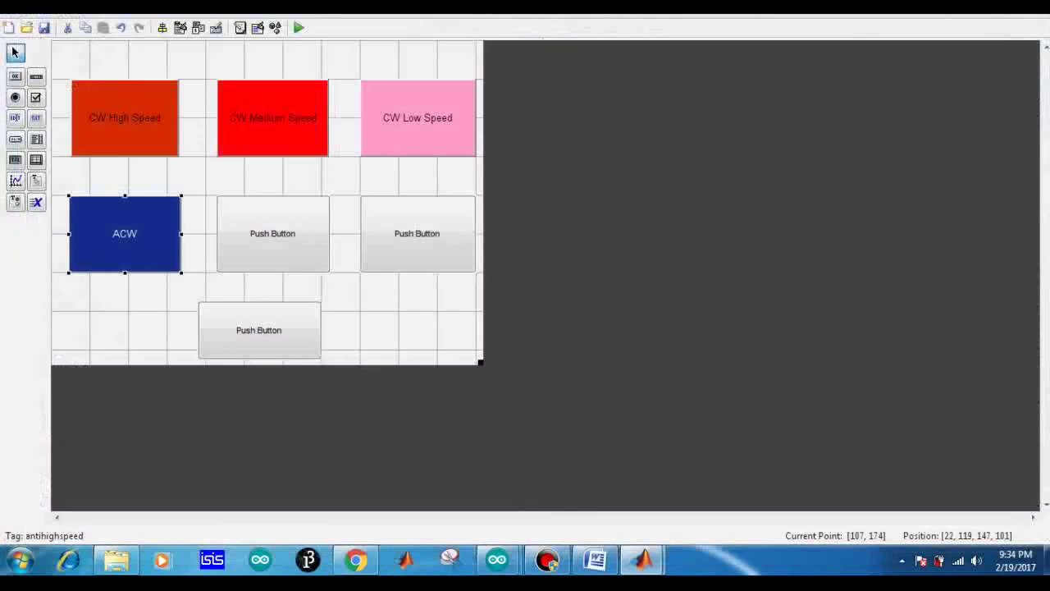
- Give the middle push button in the second row a cyan background and a font size of 10
{"action": "left_click", "coordinate": [250, 315]}
{"action": "left_click", "coordinate": [292, 244]}
{"action": "double_click", "coordinate": [295, 244]}
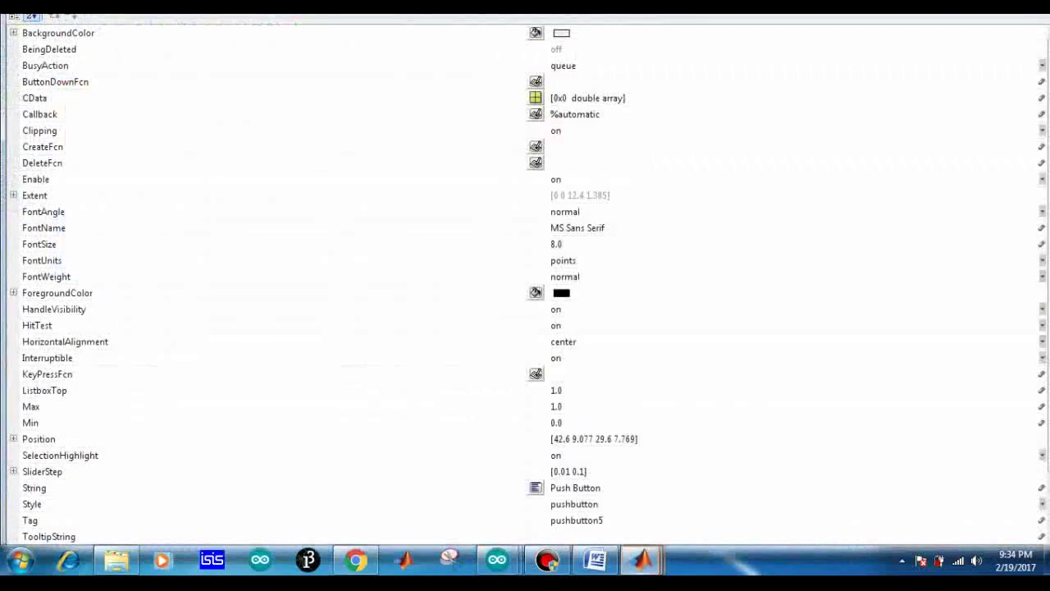
{"action": "left_click", "coordinate": [536, 33]}
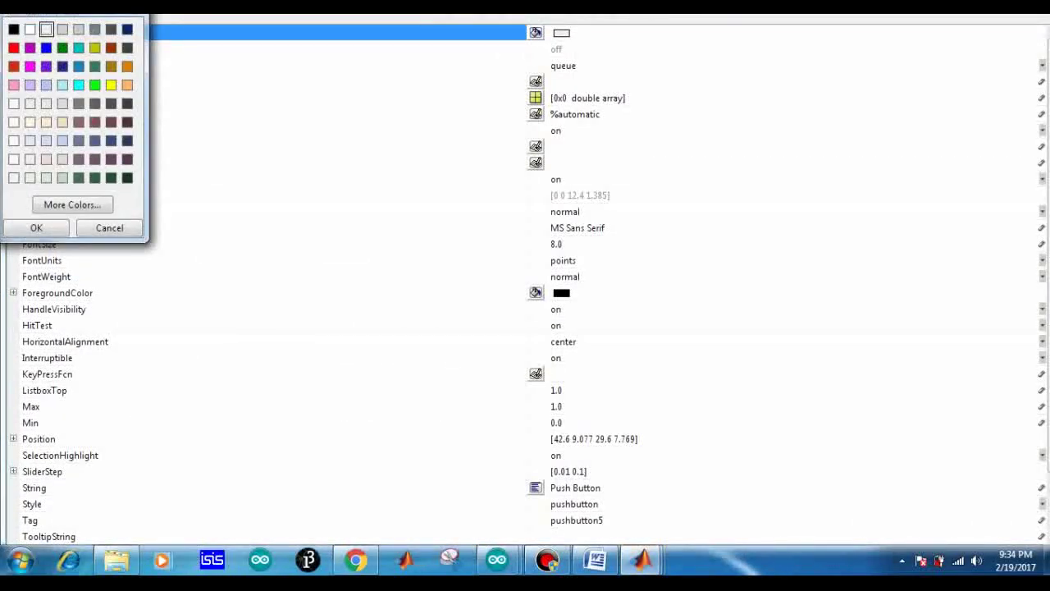
{"action": "left_click", "coordinate": [79, 85]}
{"action": "left_click", "coordinate": [36, 228]}
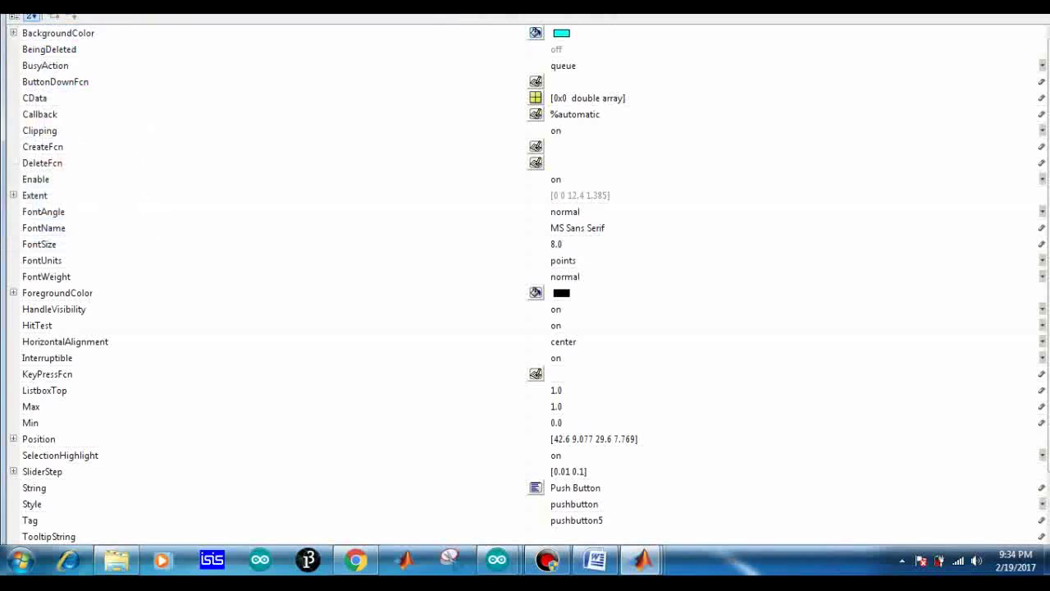
{"action": "left_click_drag", "start_coordinate": [556, 244], "coordinate": [551, 244]}
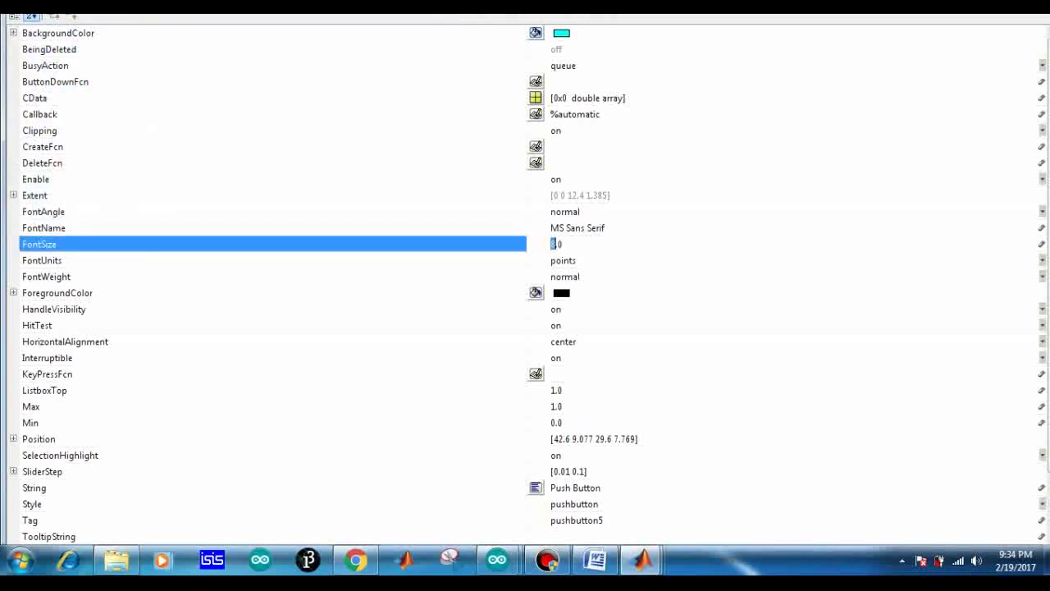
{"action": "type", "text": "10"}
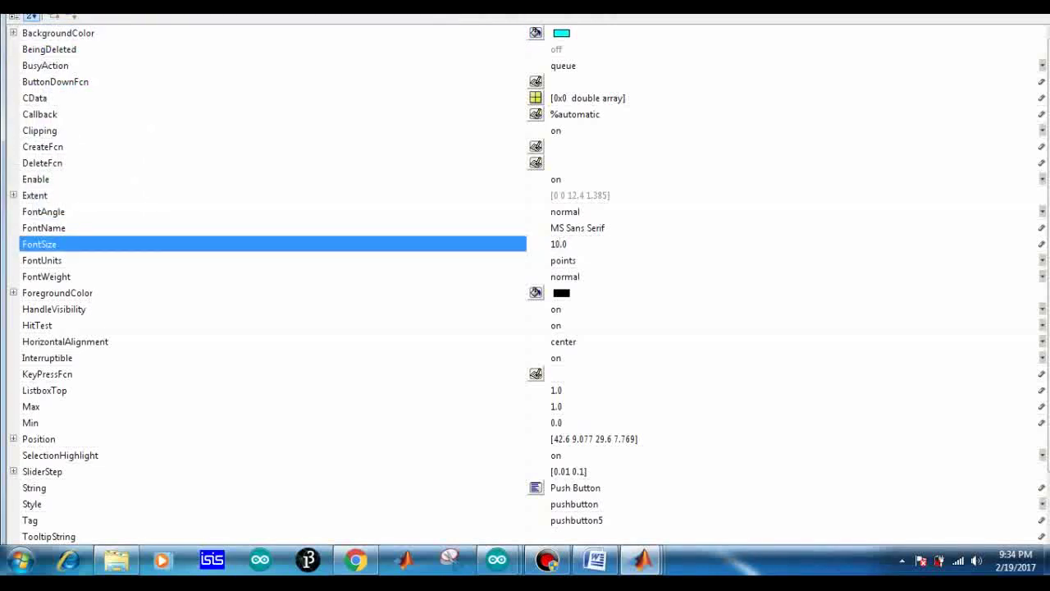
- Set the cyan button's String to "ACW Medium Speed" and its Tag to antimediumspeed, closing its properties
{"action": "left_click", "coordinate": [602, 488]}
{"action": "left_click_drag", "start_coordinate": [602, 489], "coordinate": [549, 488]}
{"action": "type", "text": "ACW"}
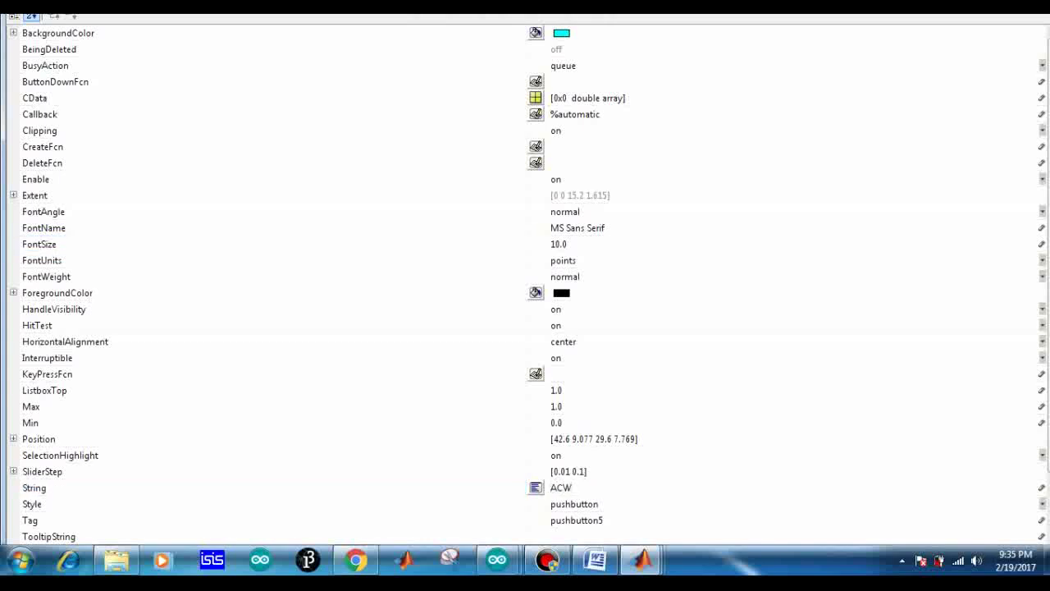
{"action": "left_click", "coordinate": [606, 521]}
{"action": "left_click_drag", "start_coordinate": [606, 521], "coordinate": [549, 520]}
{"action": "type", "text": "antimediumspeed"}
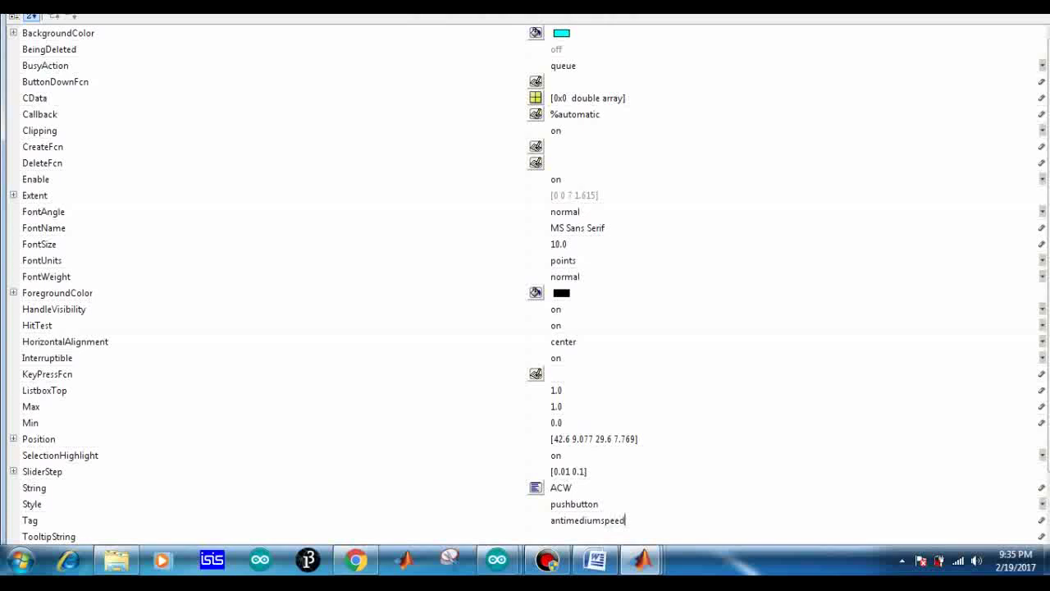
{"action": "left_click", "coordinate": [572, 488]}
{"action": "type", "text": "Medium Speed"}
{"action": "left_click", "coordinate": [1032, 7]}
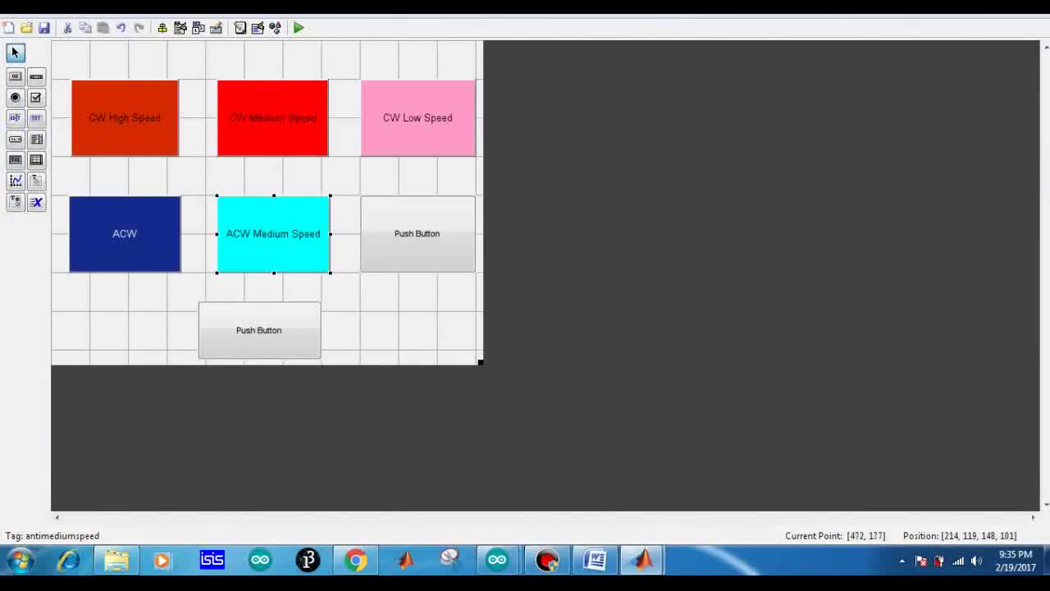
- Give the third push button in the second row a light blue background and a font size of 10
{"action": "left_click", "coordinate": [368, 300]}
{"action": "double_click", "coordinate": [399, 239]}
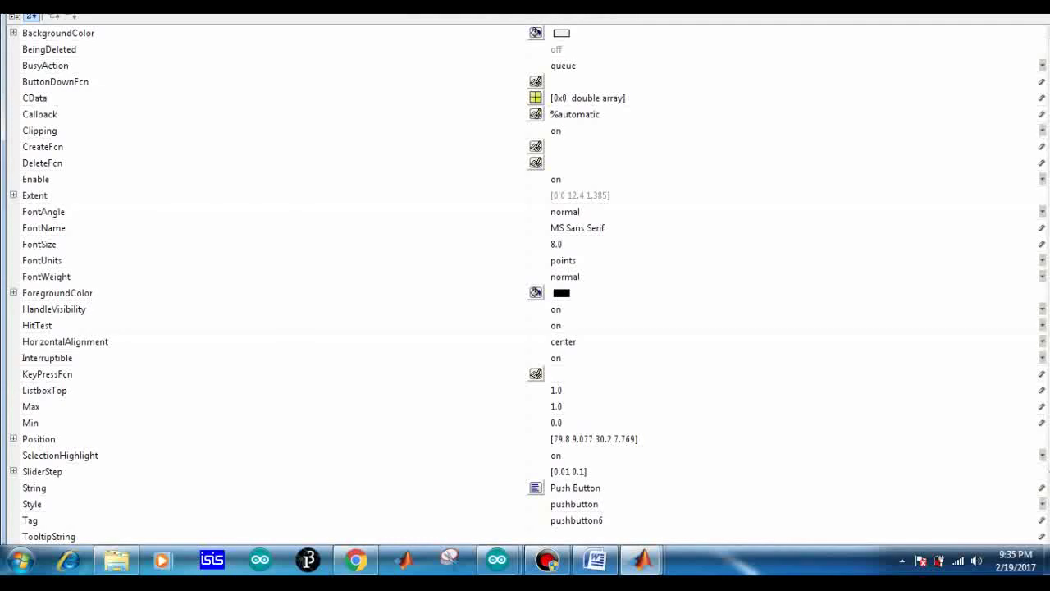
{"action": "left_click", "coordinate": [535, 33]}
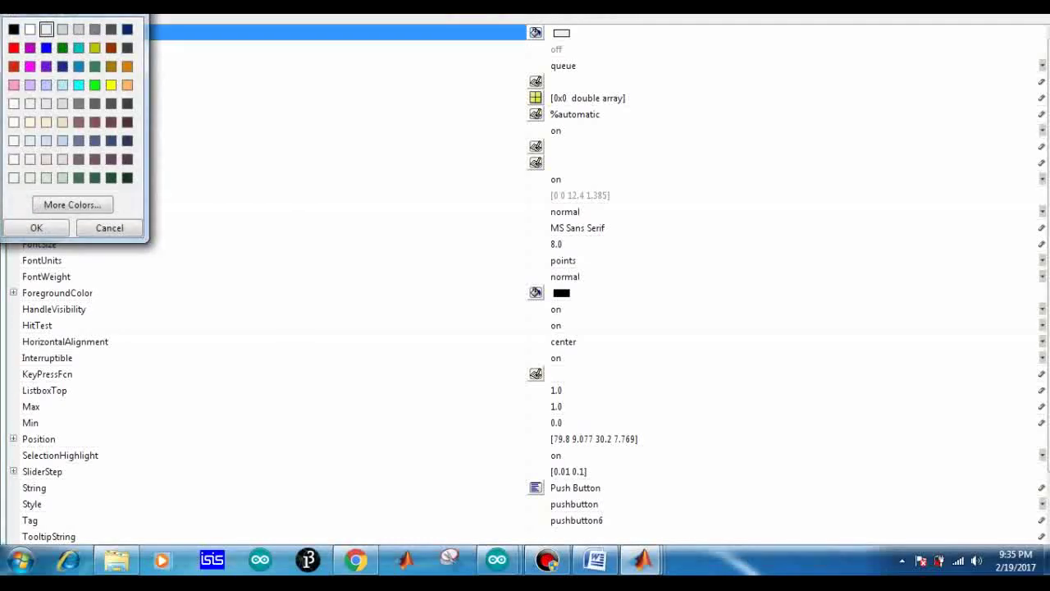
{"action": "left_click", "coordinate": [62, 85]}
{"action": "left_click", "coordinate": [36, 228]}
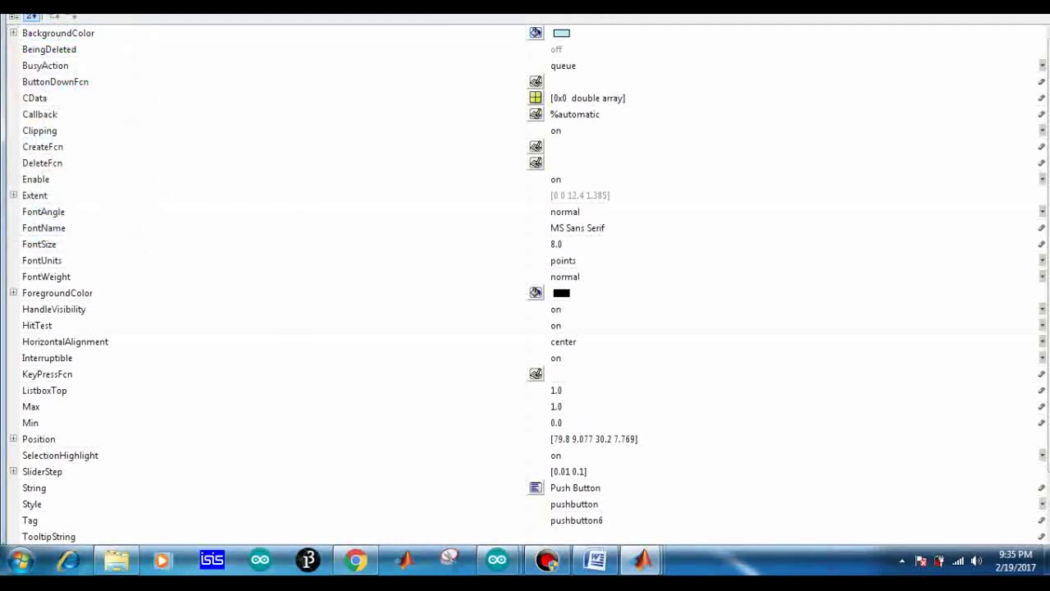
{"action": "left_click_drag", "start_coordinate": [557, 244], "coordinate": [551, 244]}
{"action": "type", "text": "10"}
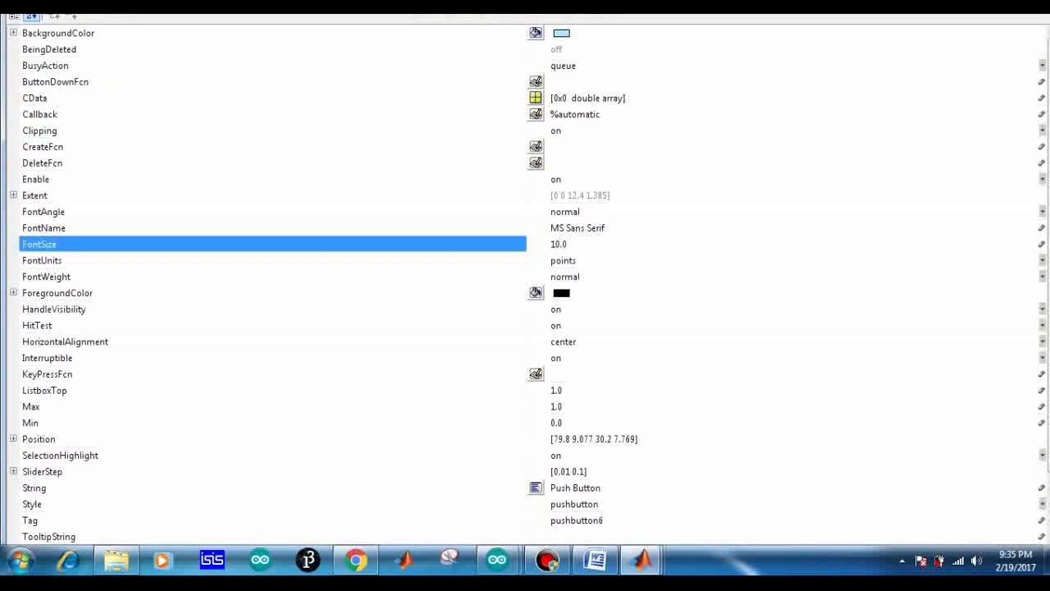
- Set the light blue button's String to "ACW Low Speed" and its Tag to antilowspeed
{"action": "left_click_drag", "start_coordinate": [603, 489], "coordinate": [550, 488]}
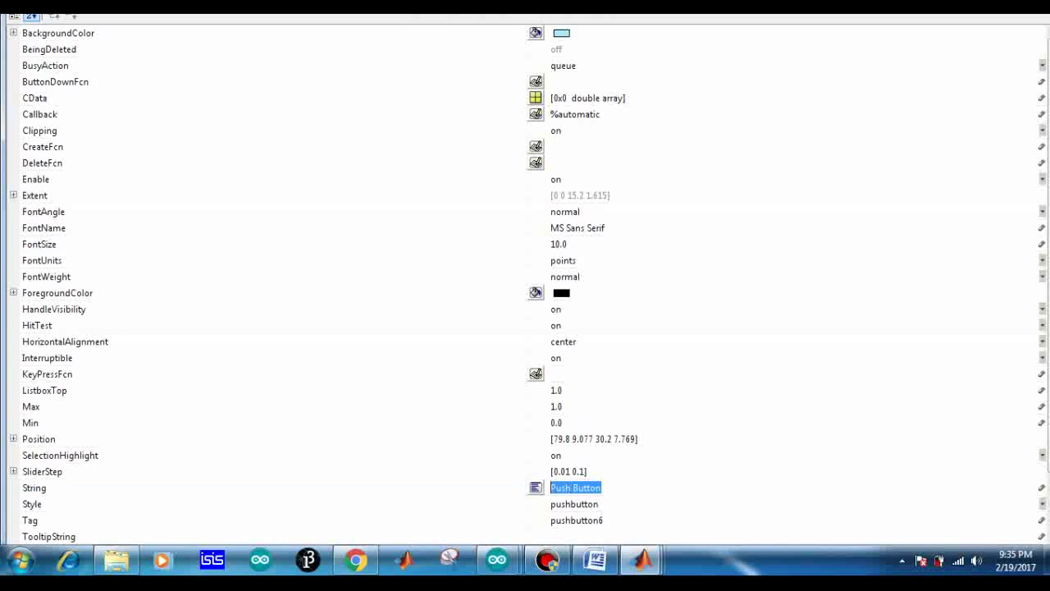
{"action": "type", "text": "ACW"}
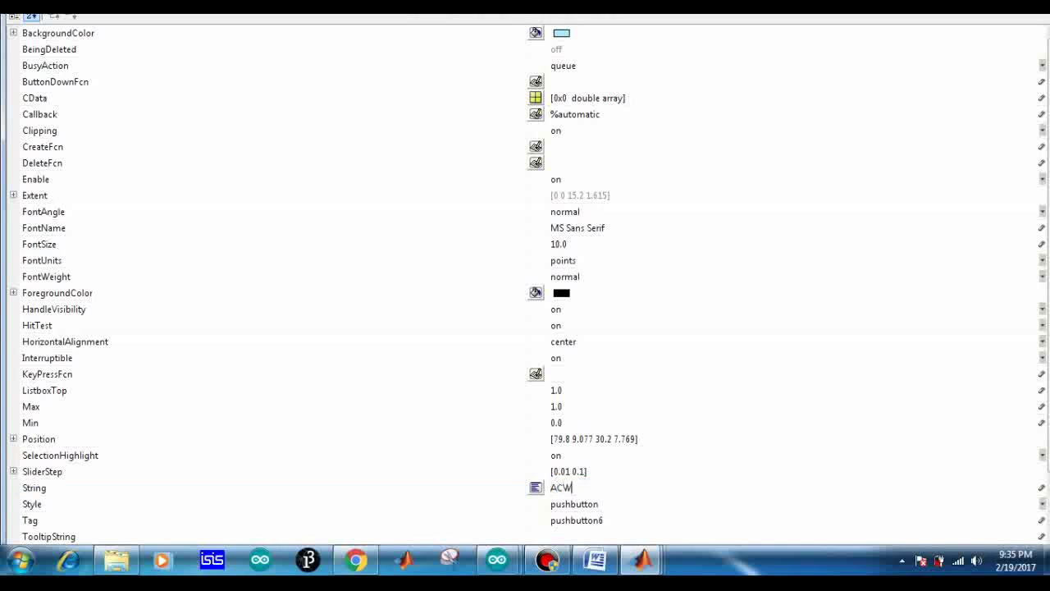
{"action": "type", "text": " Low Speed"}
{"action": "left_click_drag", "start_coordinate": [609, 521], "coordinate": [549, 520]}
{"action": "type", "text": "anti"}
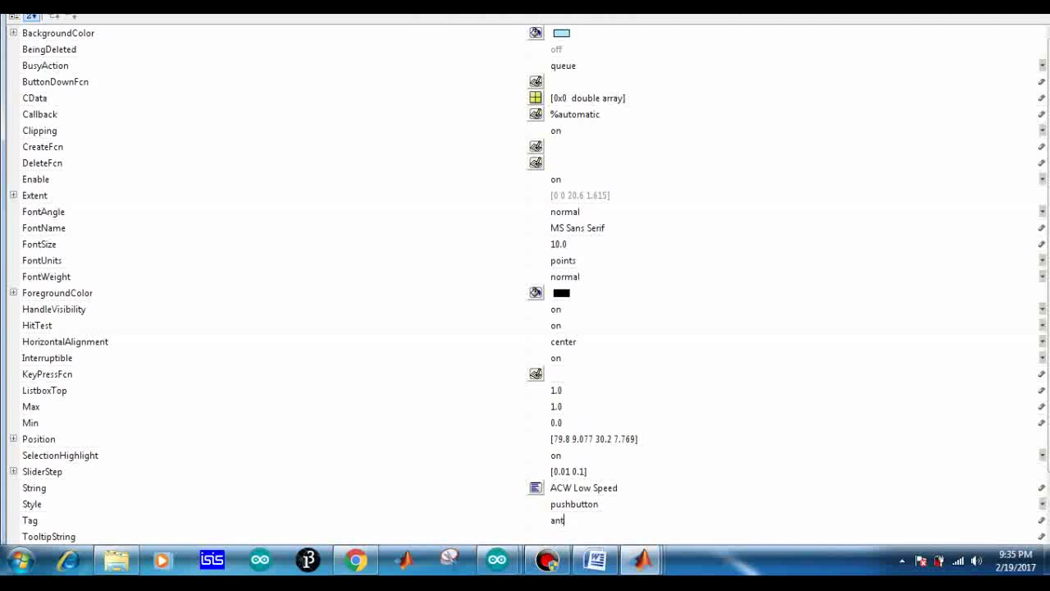
{"action": "type", "text": "lowspeed"}
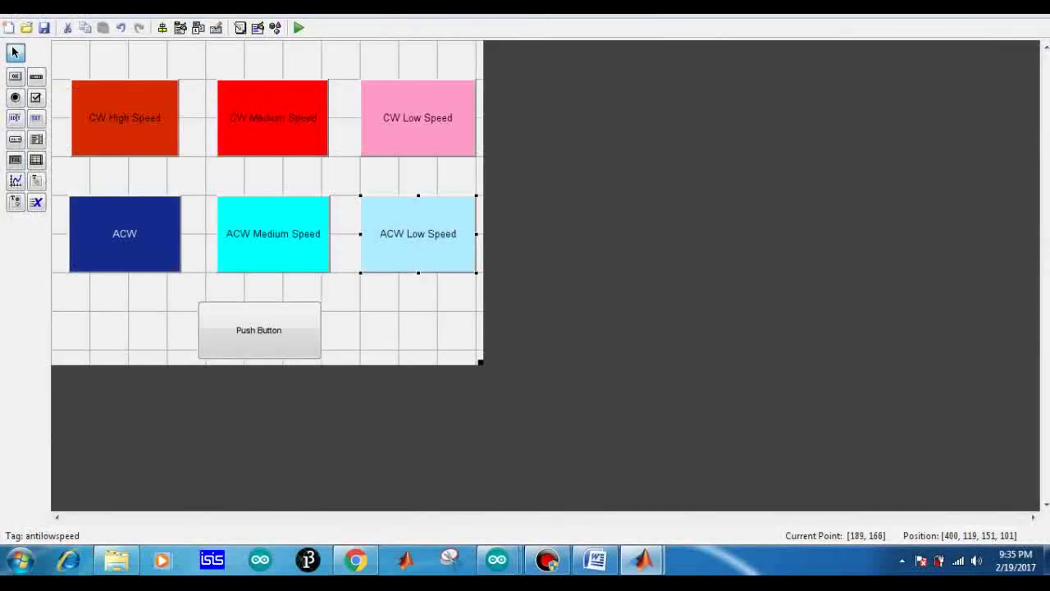
- Change the dark blue push button's String to "ACW High Speed" and close its properties
{"action": "left_click", "coordinate": [124, 232]}
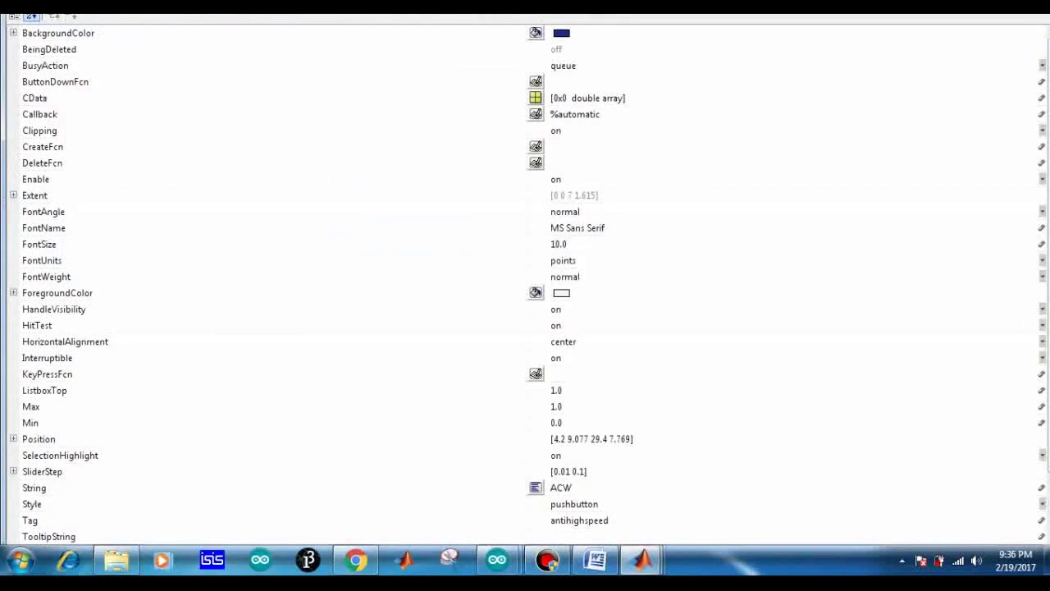
{"action": "left_click", "coordinate": [593, 488]}
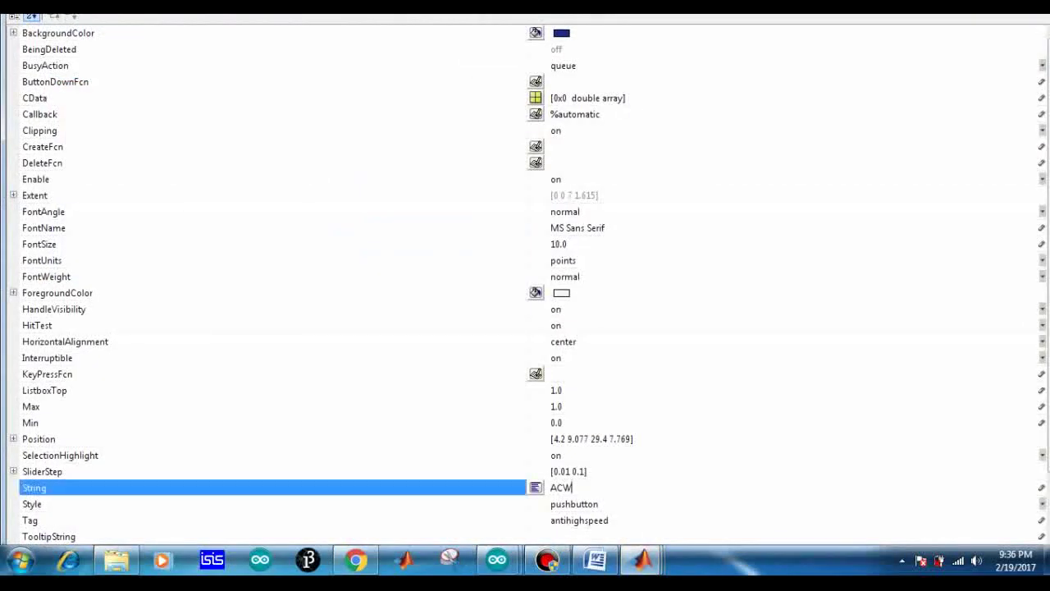
{"action": "type", "text": "High Speed"}
{"action": "left_click", "coordinate": [1033, 3]}
{"action": "left_click", "coordinate": [410, 317]}
- Centre the bottom push button under the middle column and resize it to about 154 by 81 pixels
{"action": "left_click_drag", "start_coordinate": [262, 330], "coordinate": [277, 328]}
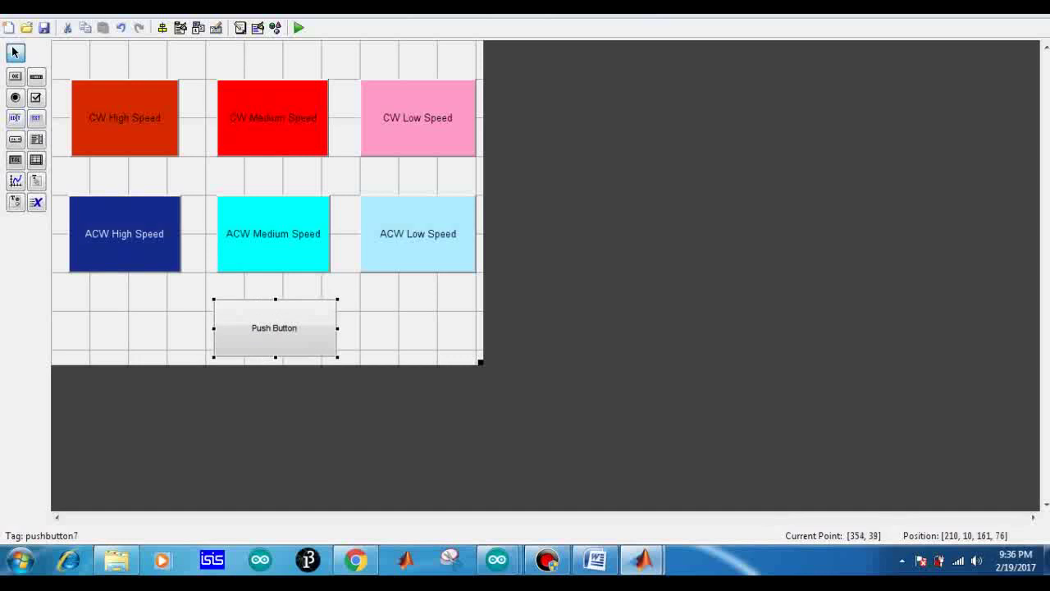
{"action": "left_click_drag", "start_coordinate": [275, 357], "coordinate": [275, 361]}
{"action": "left_click_drag", "start_coordinate": [337, 329], "coordinate": [331, 329]}
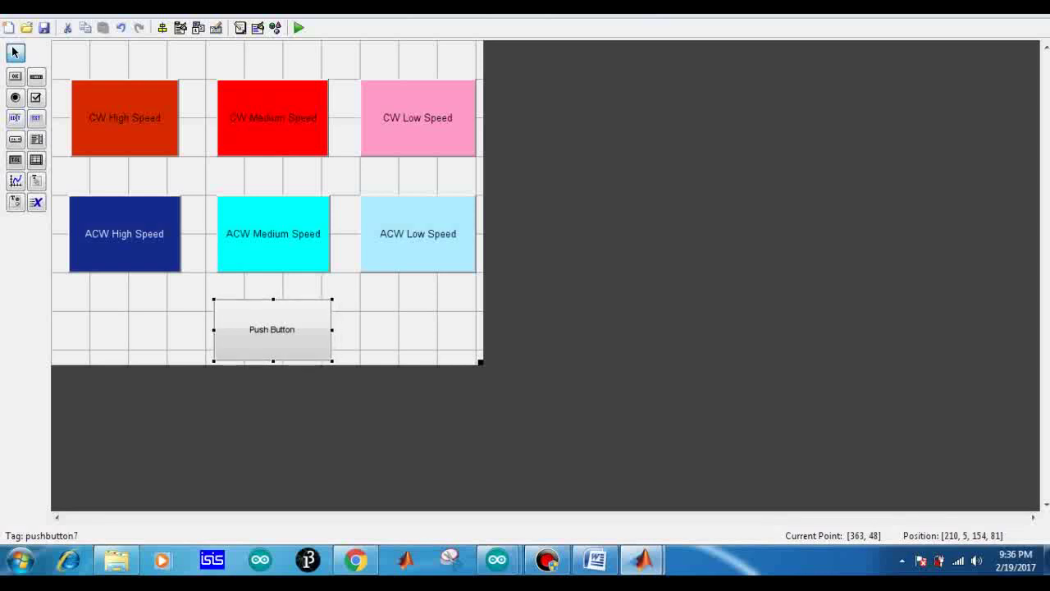
- Give the bottom push button a yellow background and a font size of 25
{"action": "double_click", "coordinate": [272, 319]}
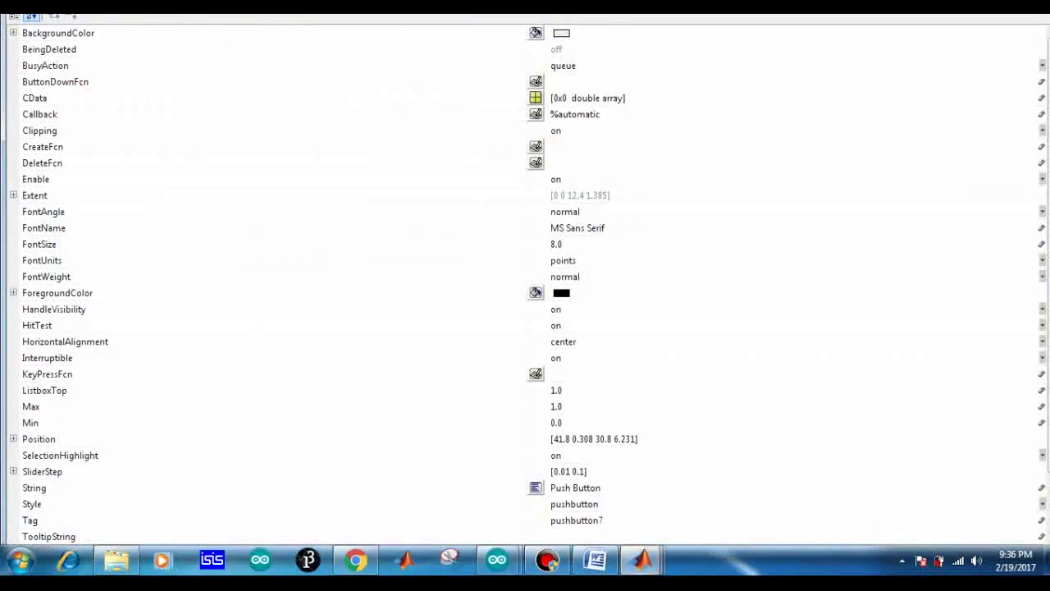
{"action": "left_click", "coordinate": [536, 33]}
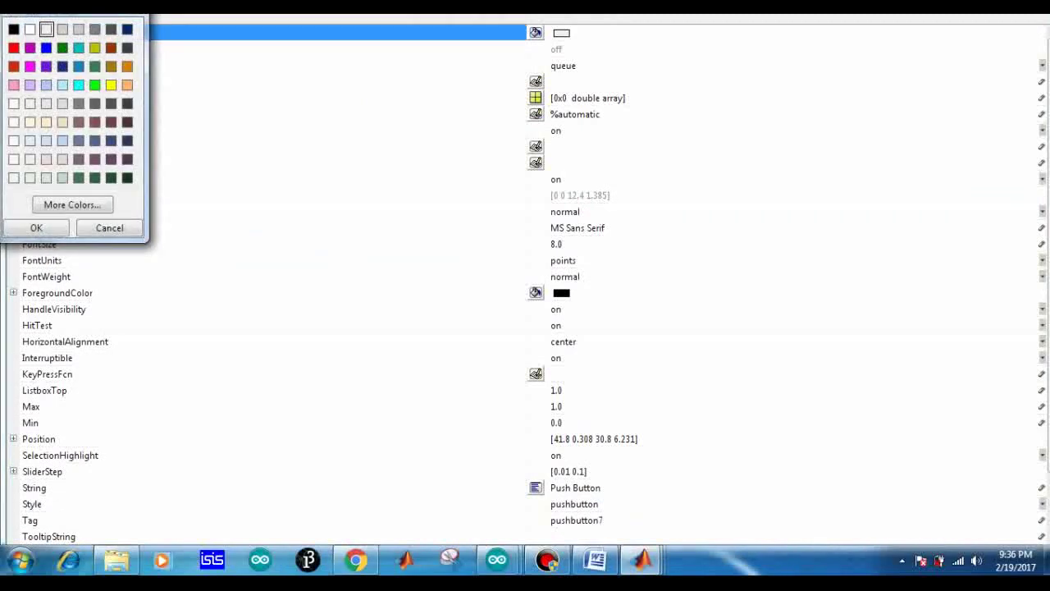
{"action": "left_click", "coordinate": [112, 86]}
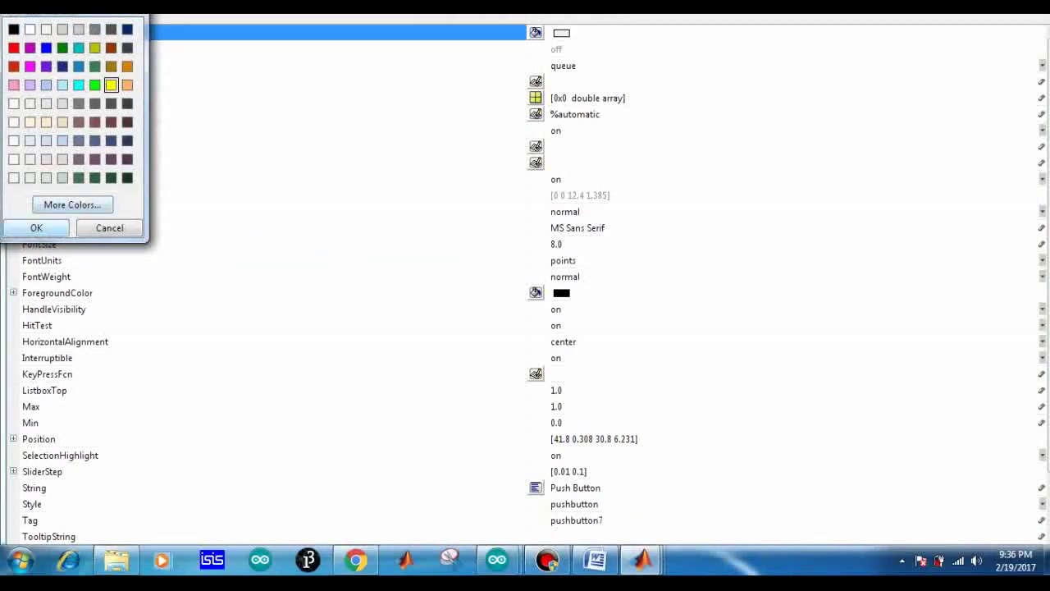
{"action": "left_click", "coordinate": [36, 228]}
{"action": "left_click_drag", "start_coordinate": [1047, 255], "coordinate": [1048, 310]}
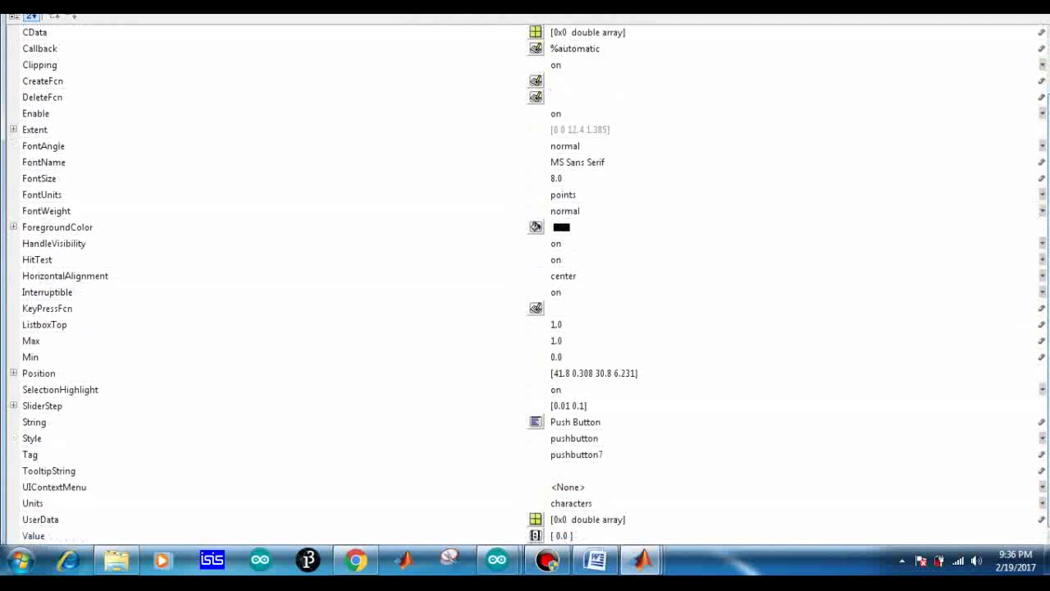
{"action": "left_click", "coordinate": [39, 178]}
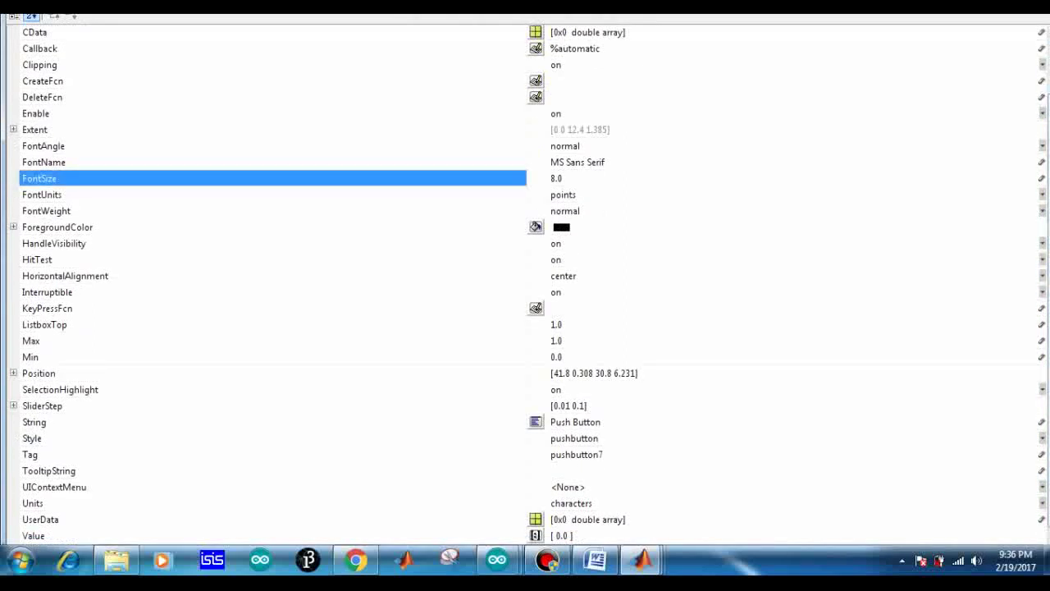
{"action": "left_click_drag", "start_coordinate": [550, 178], "coordinate": [556, 178]}
{"action": "type", "text": "25"}
- Set the bottom push button's text colour to brown (153, 51, 0)
{"action": "scroll", "coordinate": [525, 285], "scroll_direction": "down", "scroll_amount": 1}
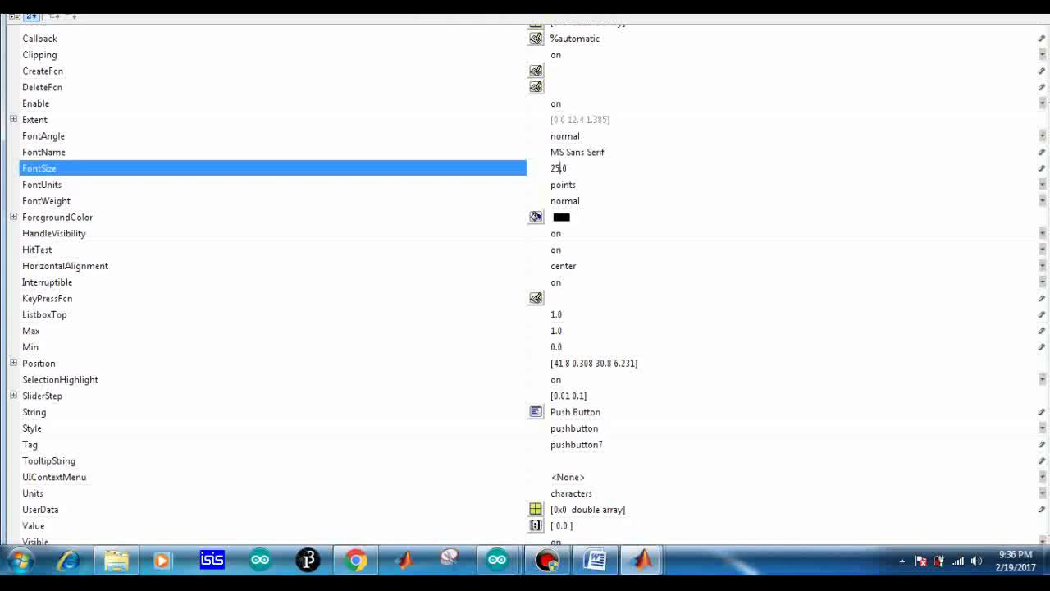
{"action": "left_click", "coordinate": [536, 218]}
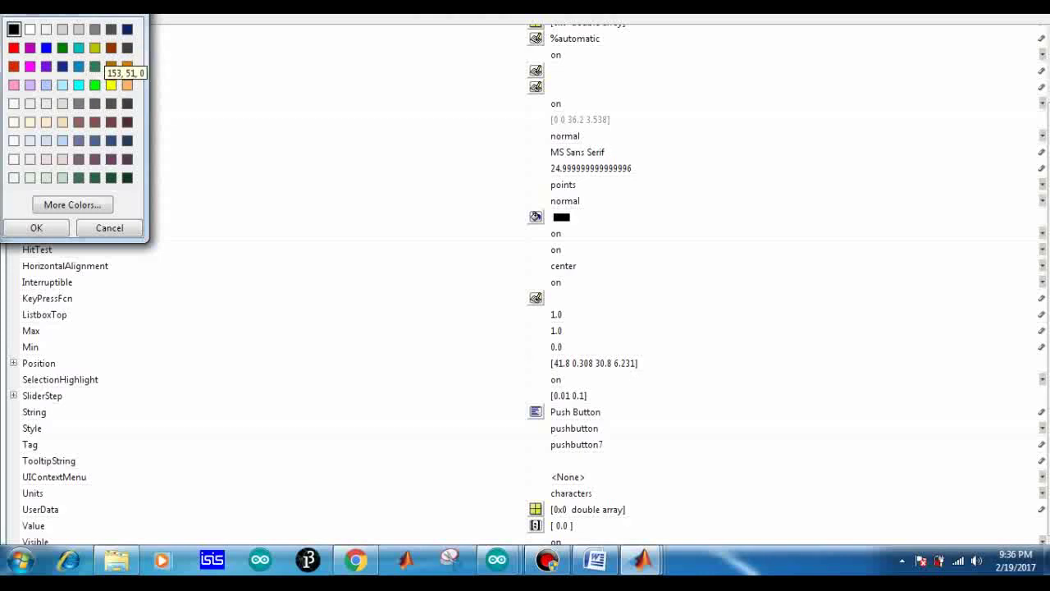
{"action": "left_click", "coordinate": [111, 48]}
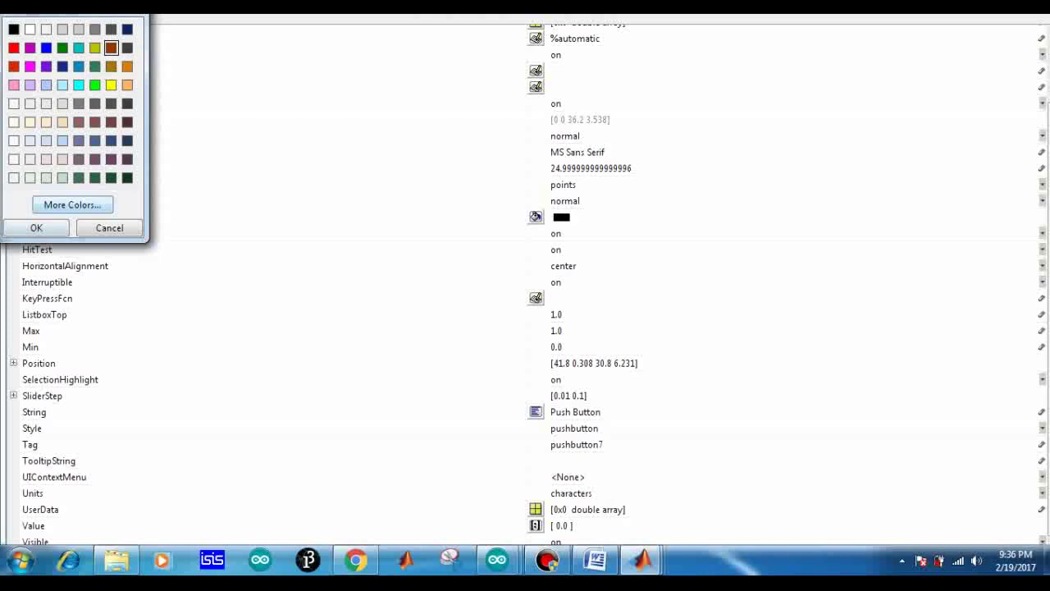
{"action": "key", "text": "Return"}
- Set the bottom push button's String to "OFF" and its Tag to off, closing its properties and deselecting it
{"action": "left_click", "coordinate": [272, 411]}
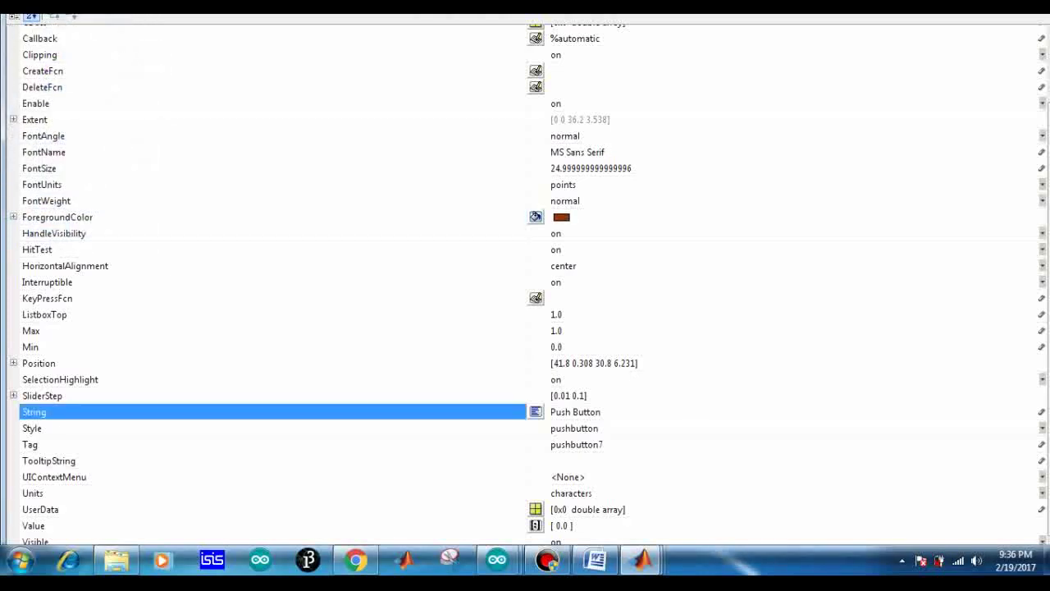
{"action": "key", "text": "ctrl+a"}
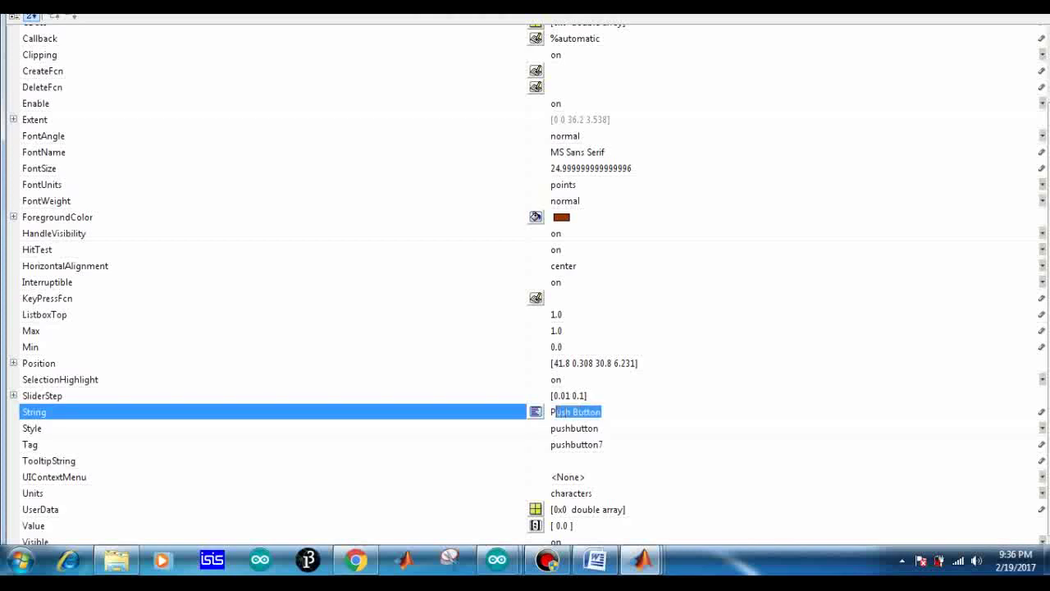
{"action": "type", "text": "OFF"}
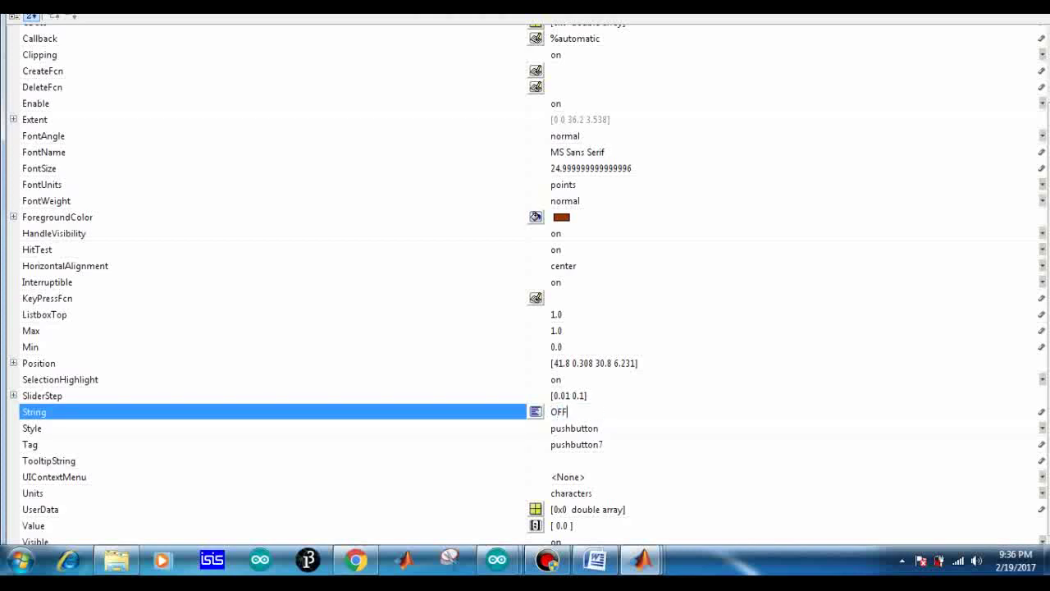
{"action": "left_click", "coordinate": [604, 444]}
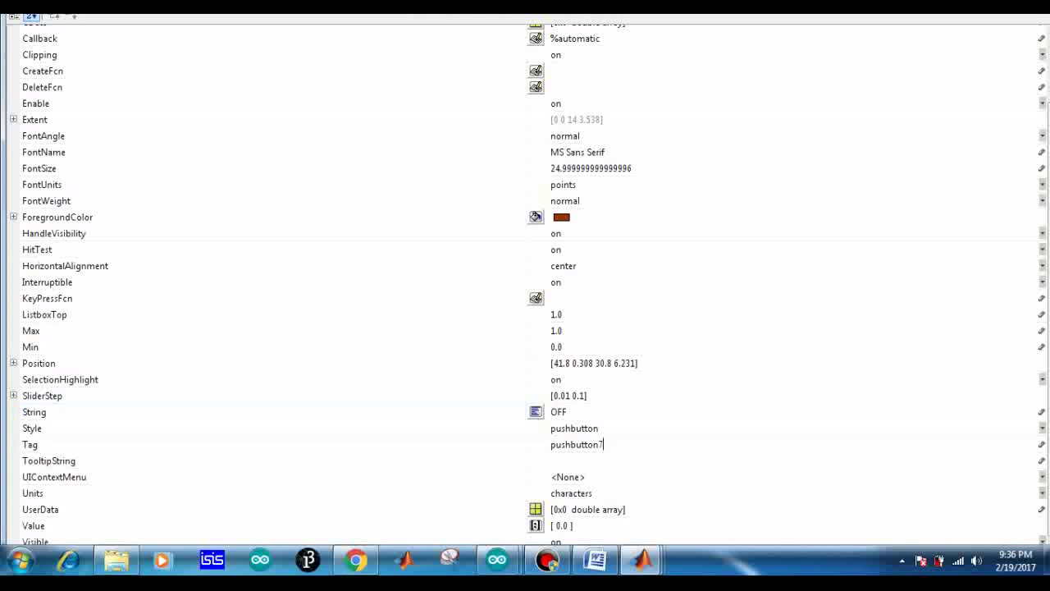
{"action": "key", "text": "ctrl+a"}
{"action": "type", "text": "off"}
{"action": "key", "text": "alt+F4"}
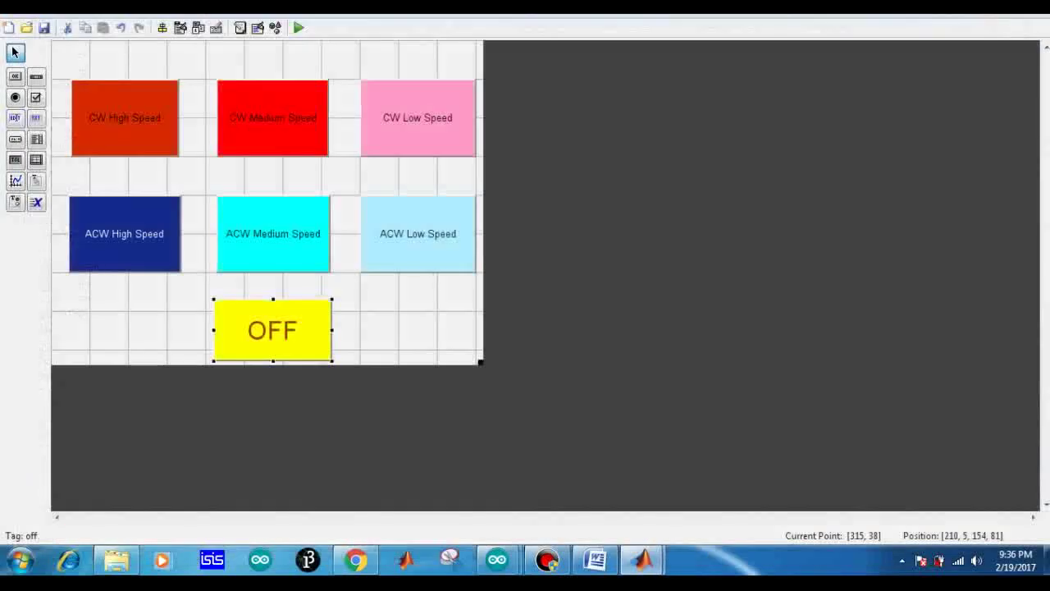
{"action": "left_click", "coordinate": [397, 333]}
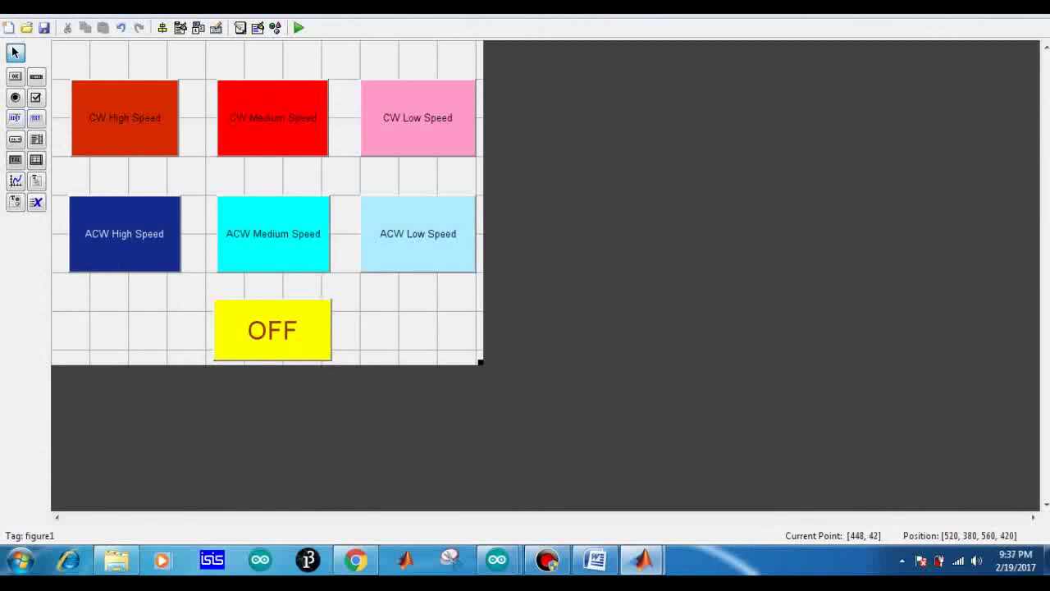